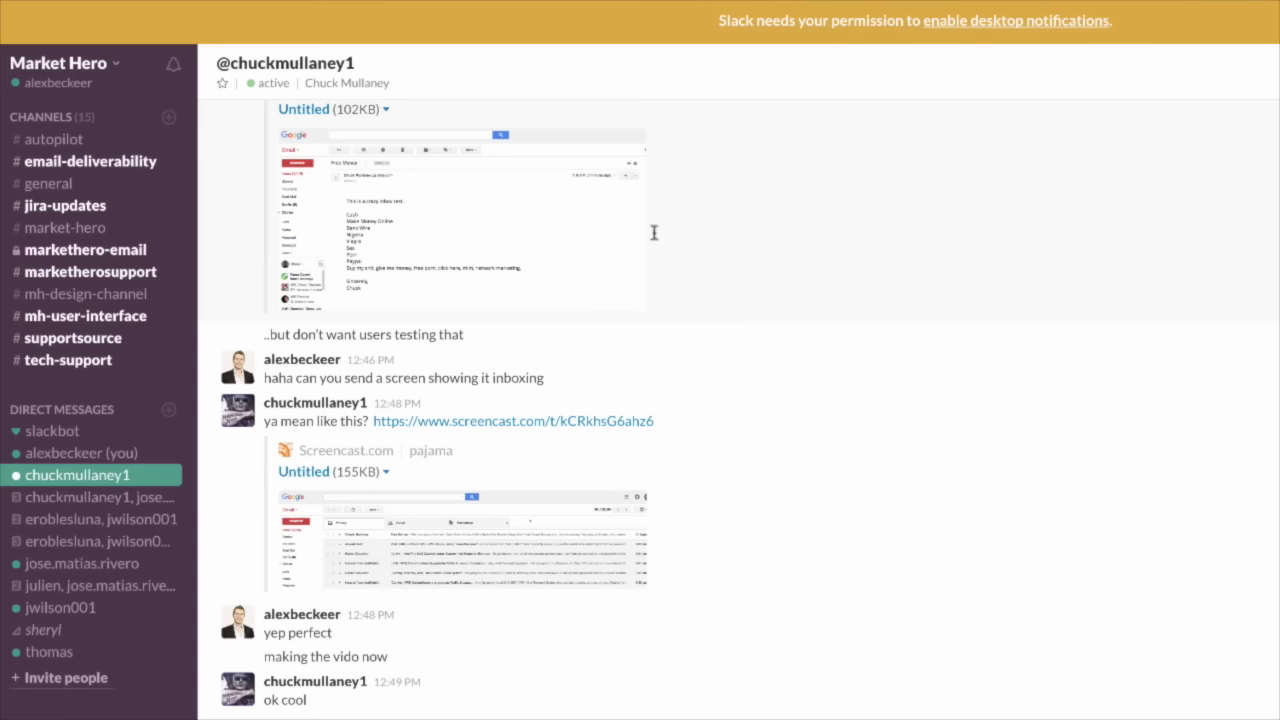
- View the inbox and Free Money email screenshots at full size
click(413, 542)
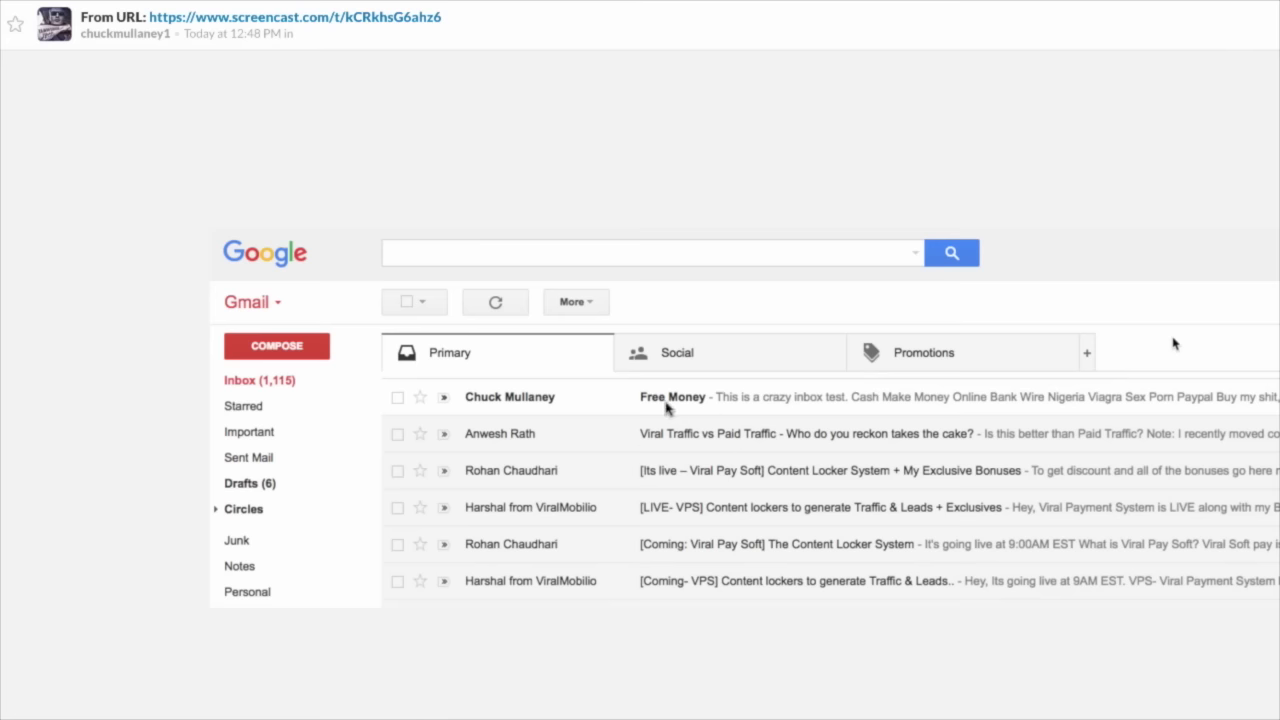
key(Escape)
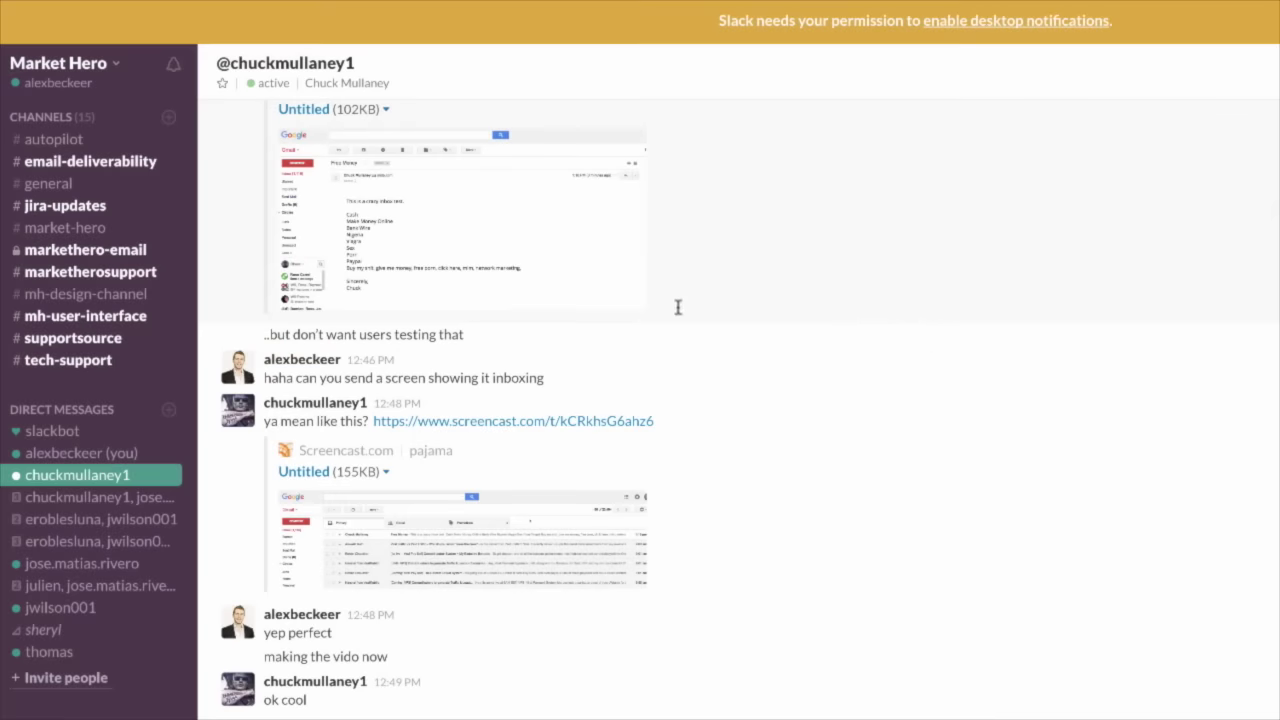
click(396, 249)
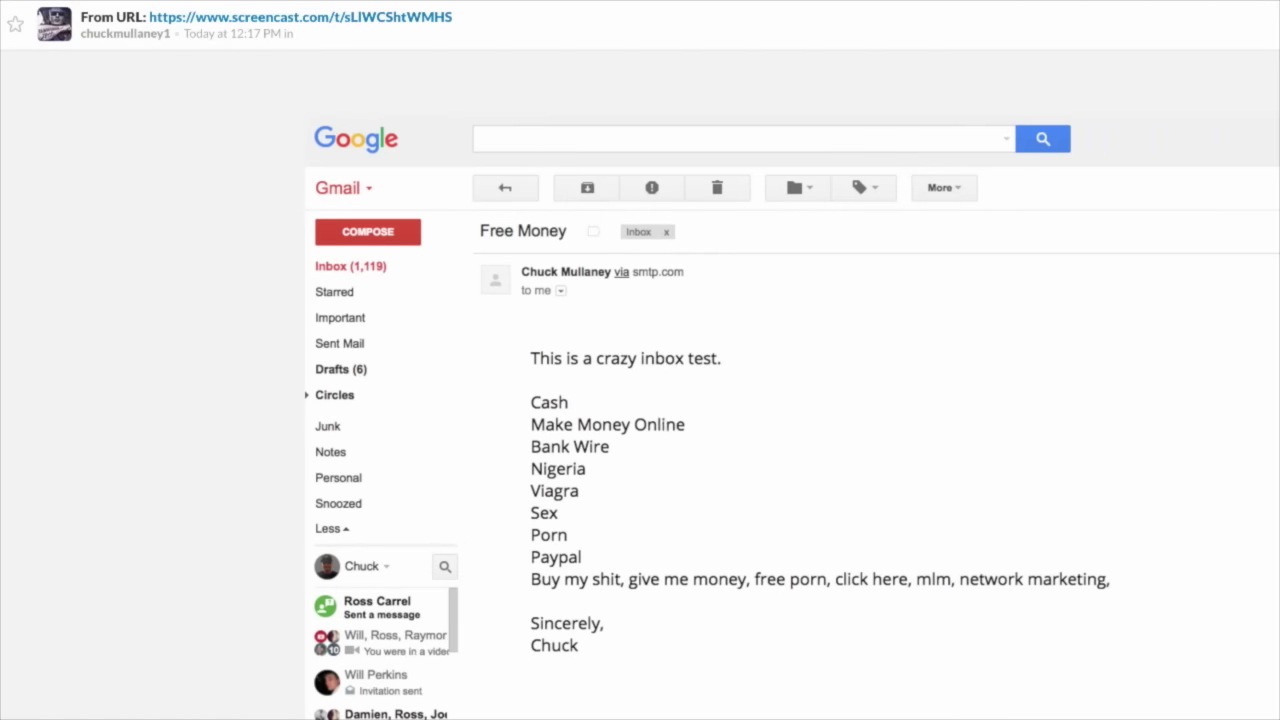
key(Escape)
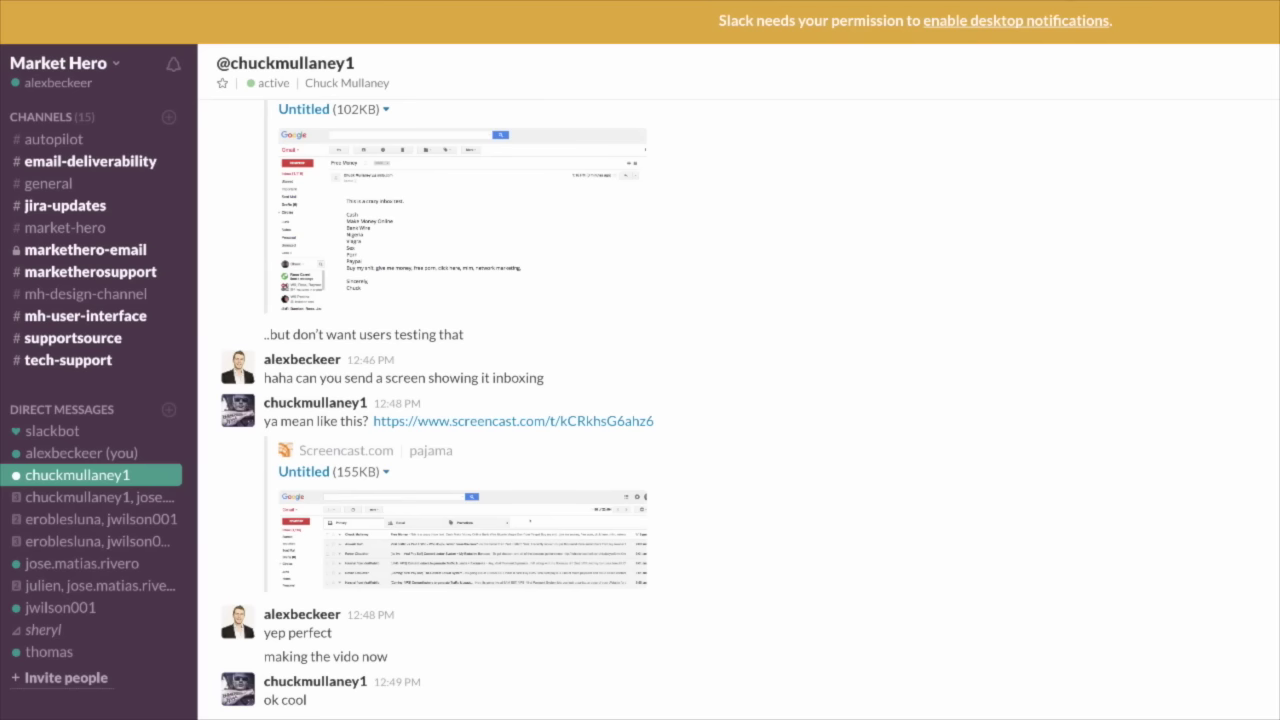
- Search Google for 'spf record set up tutorials'
text(spf)
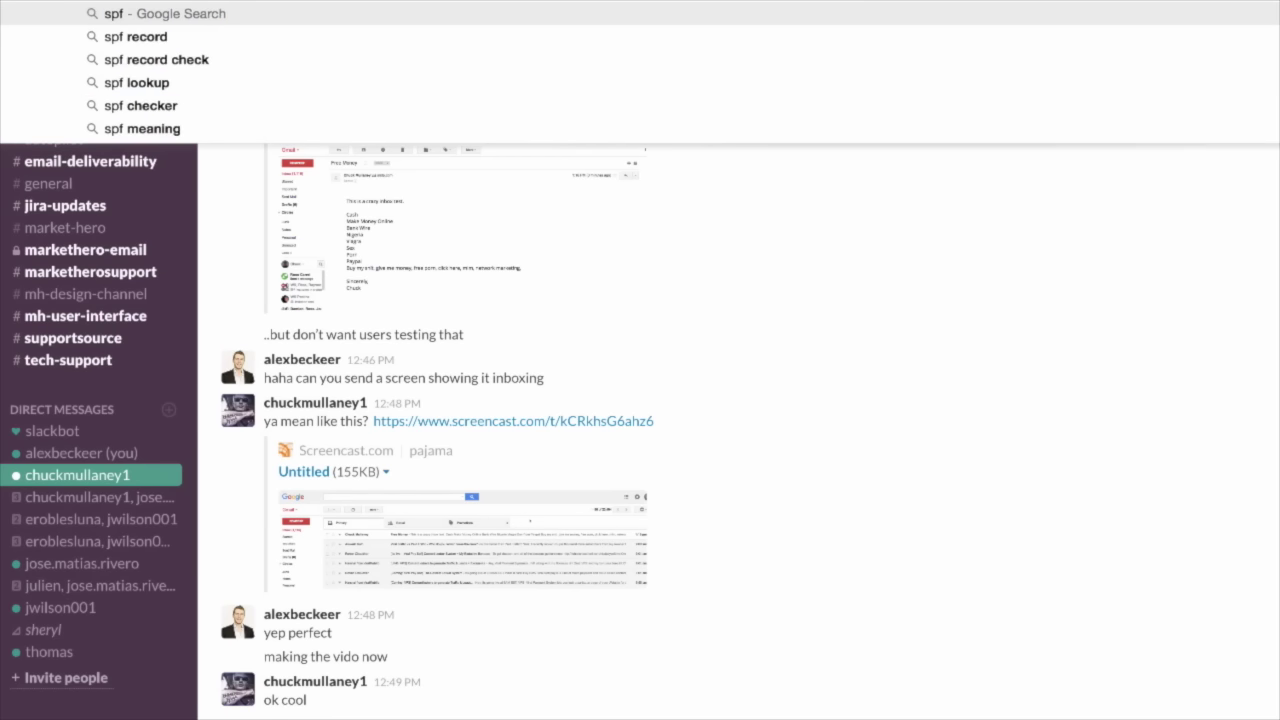
text( record tr)
key(BackSpace)
key(BackSpace)
key(BackSpace)
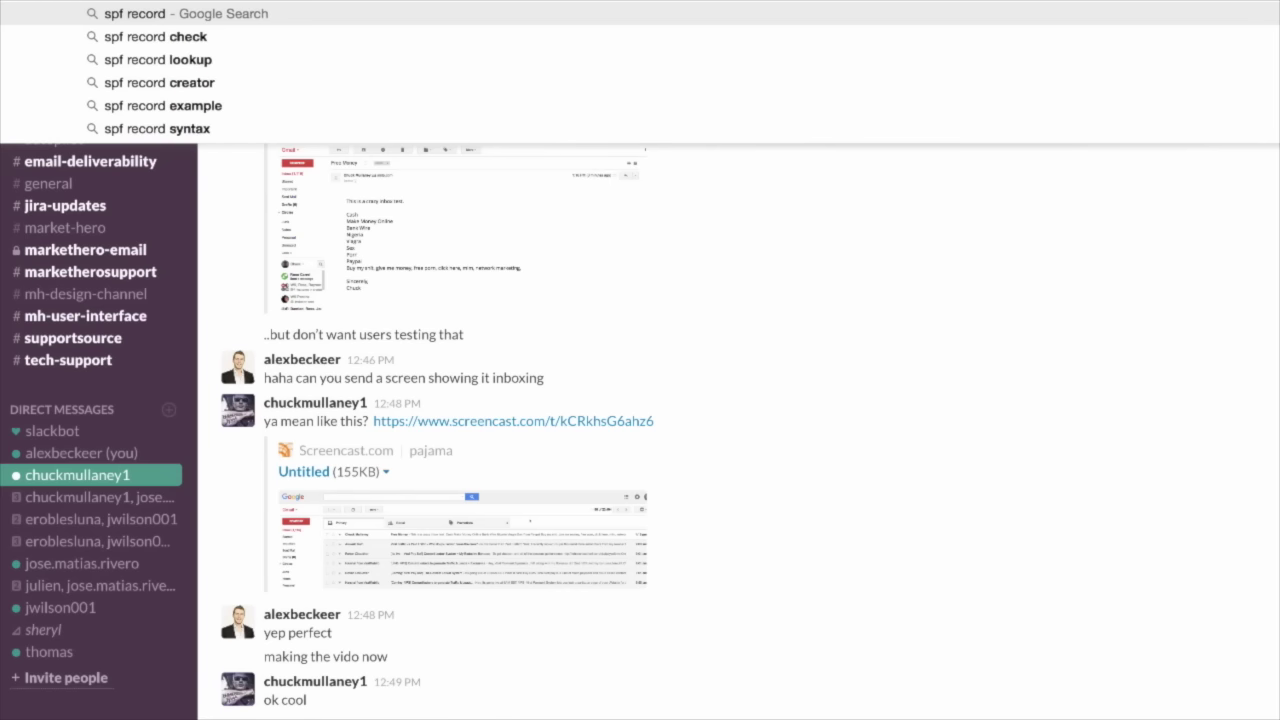
text(set up t)
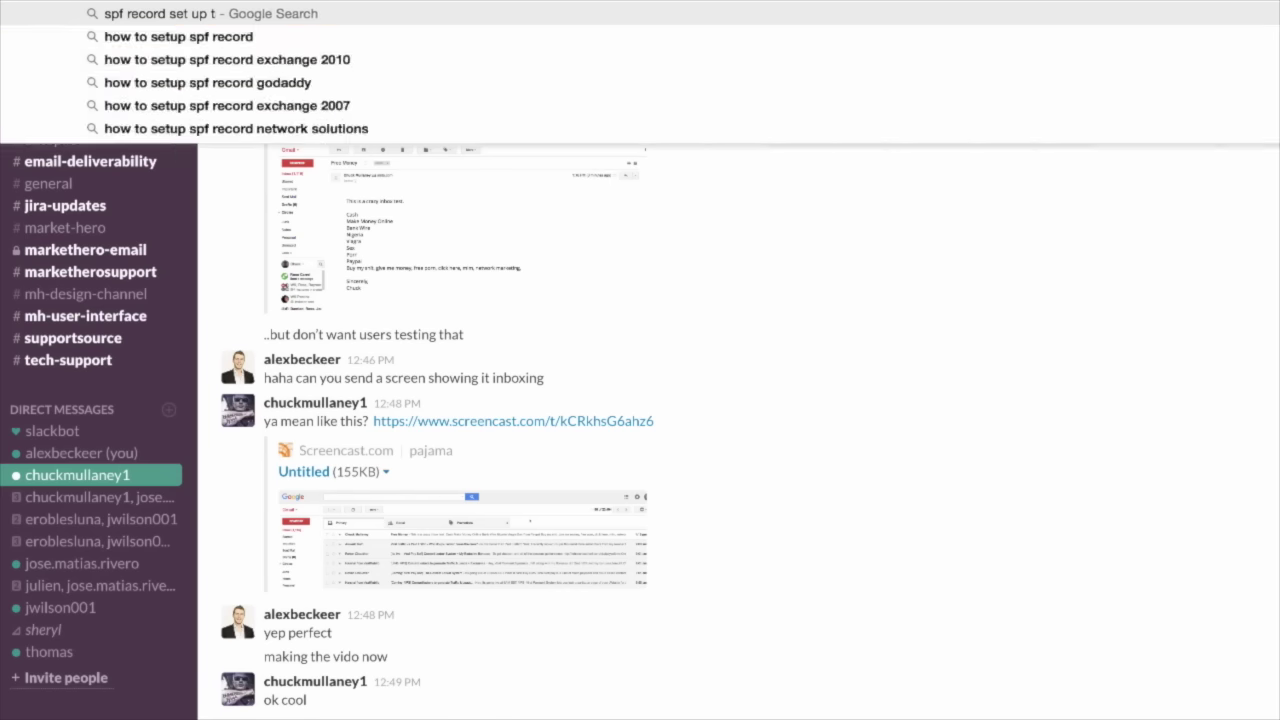
text(utorials)
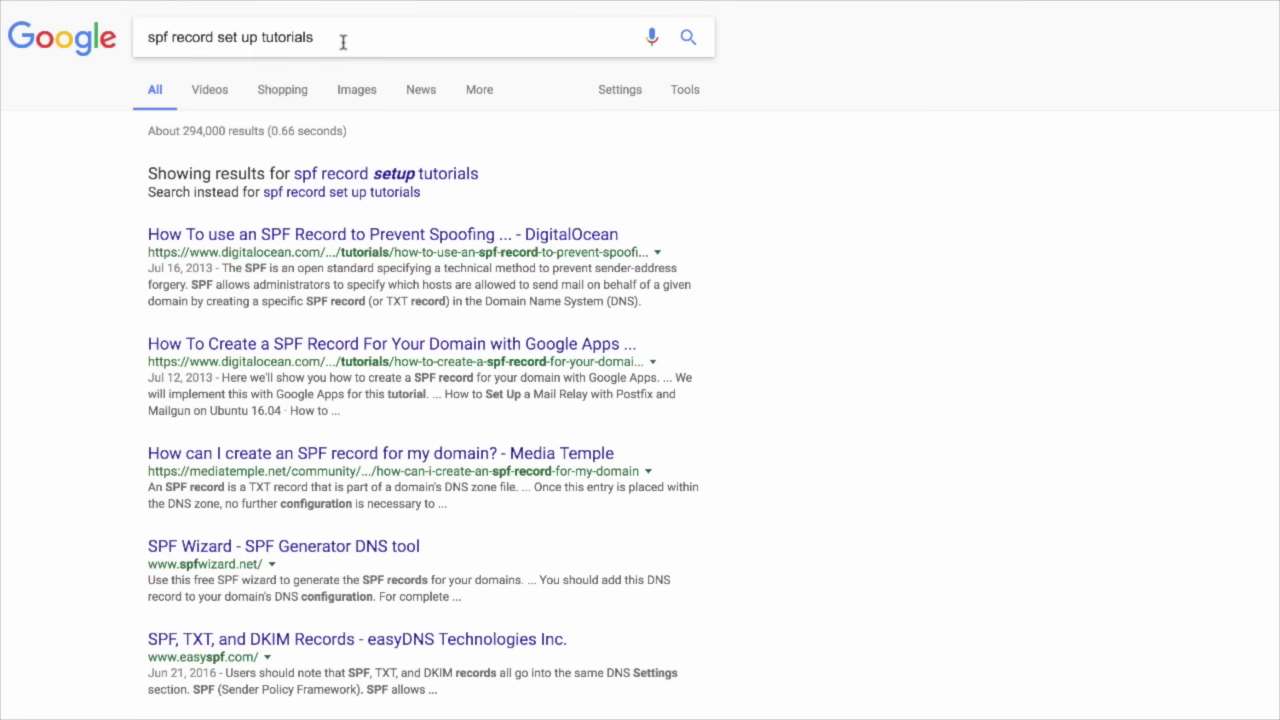
drag(343, 38, 142, 37)
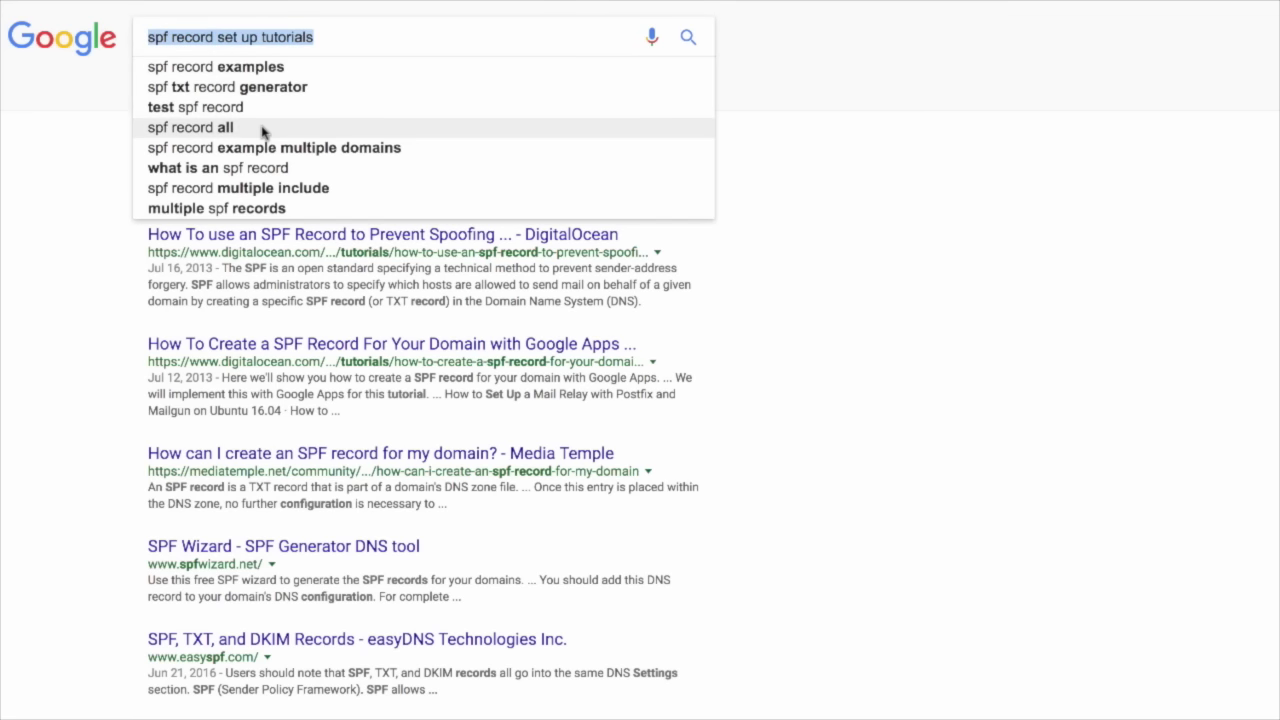
drag(360, 38, 142, 38)
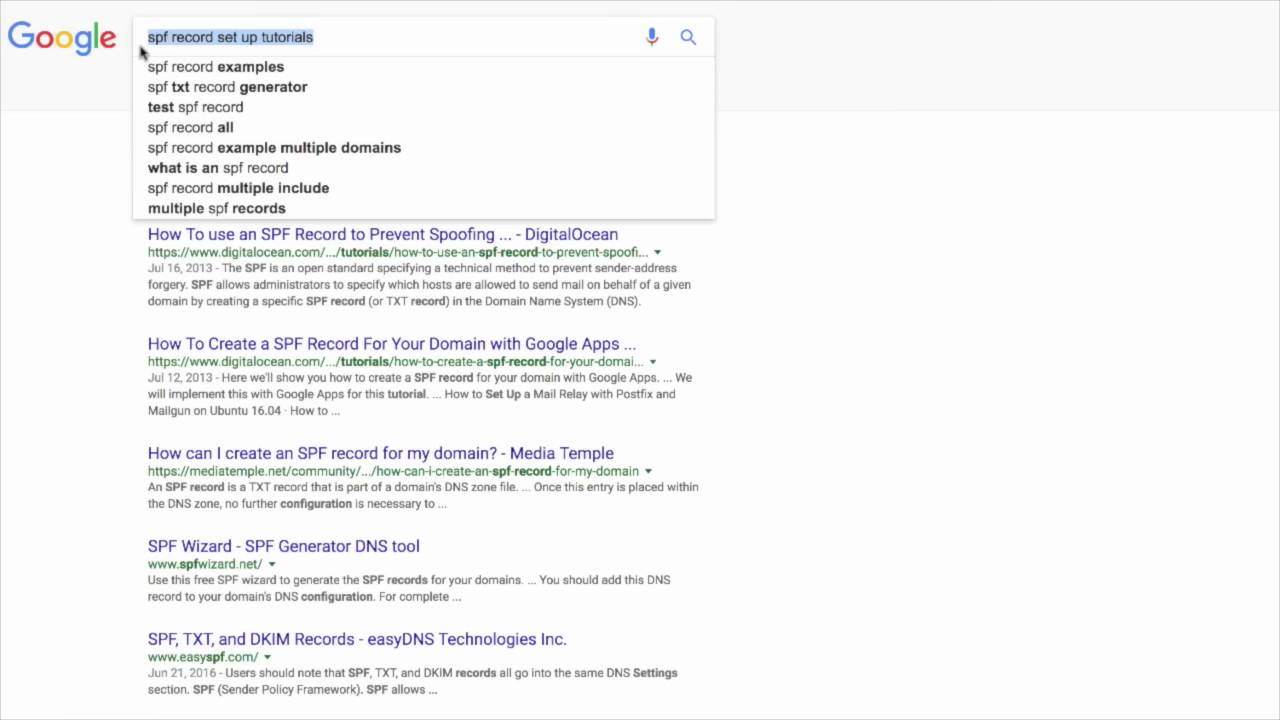
click(359, 40)
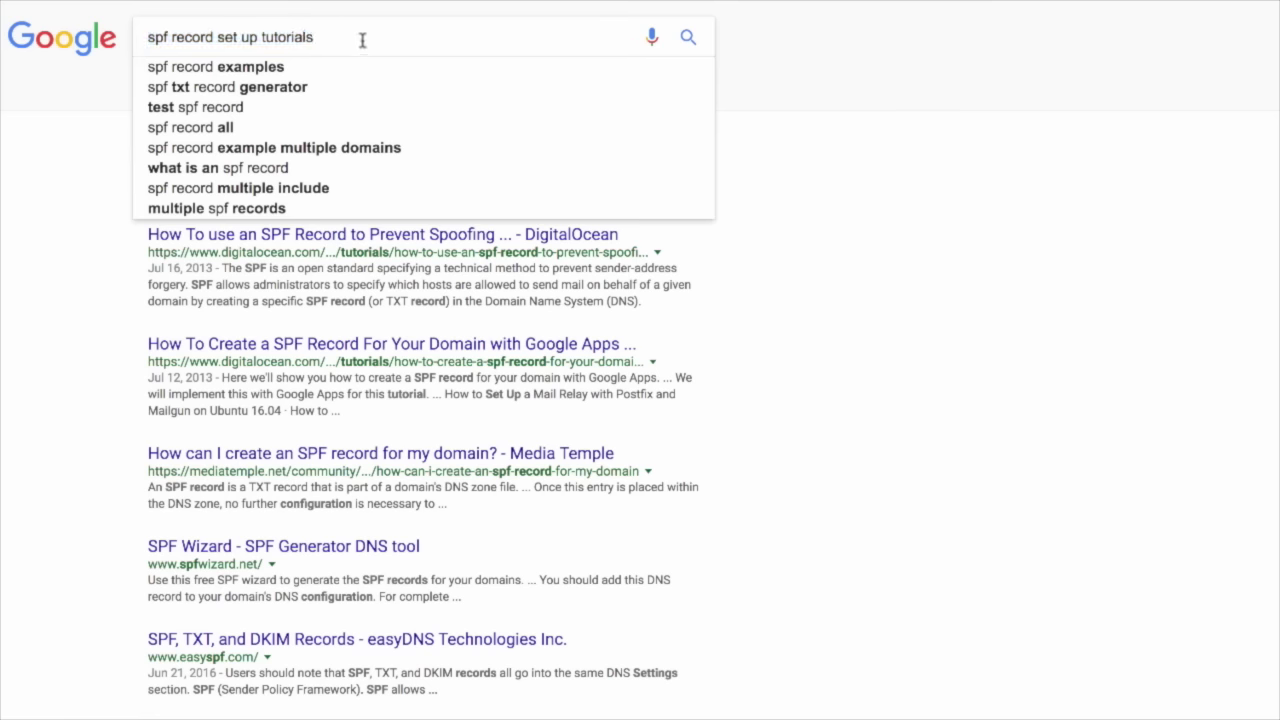
- Show the SPF search results and highlight the DKIM Records easyDNS result title
drag(366, 38, 113, 55)
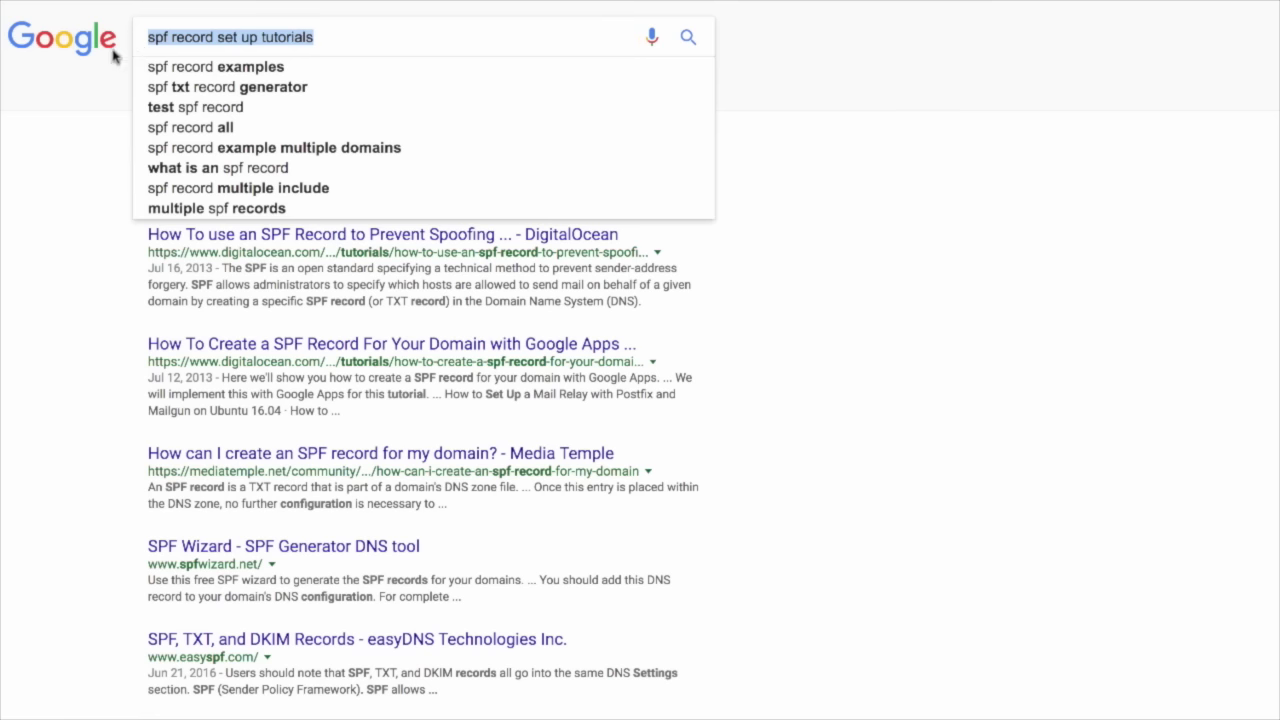
click(82, 197)
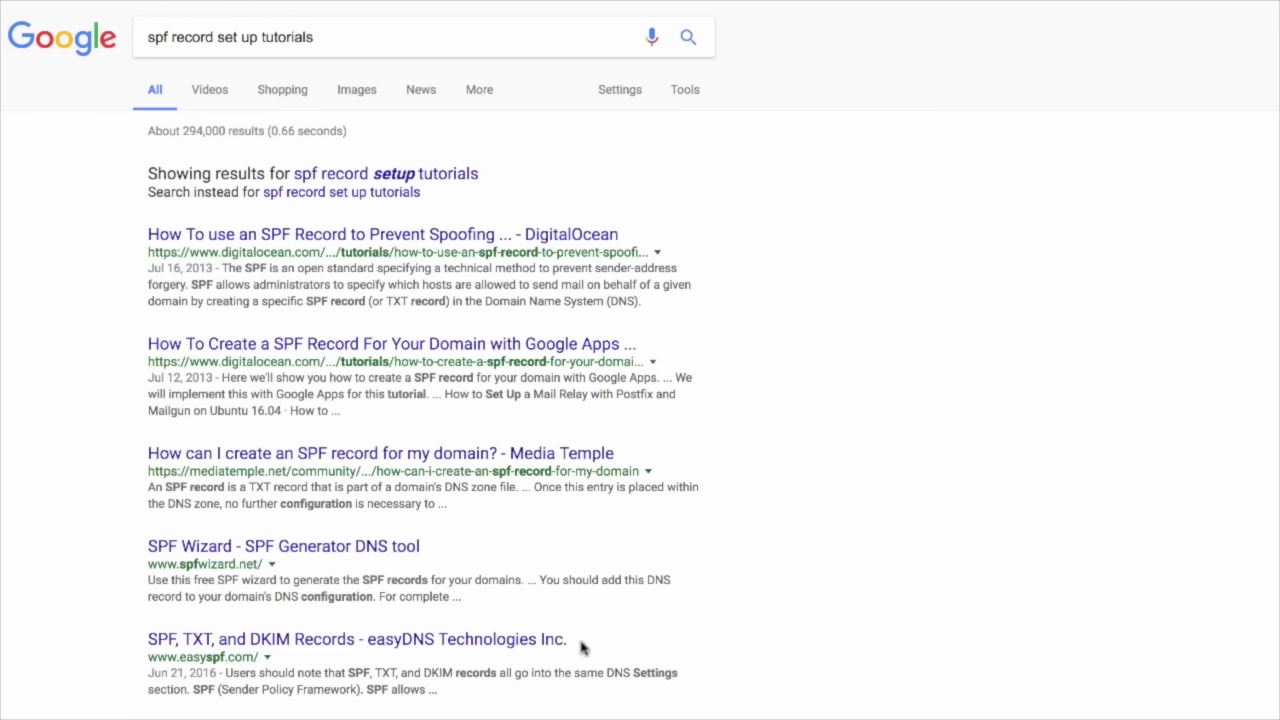
drag(583, 643, 250, 645)
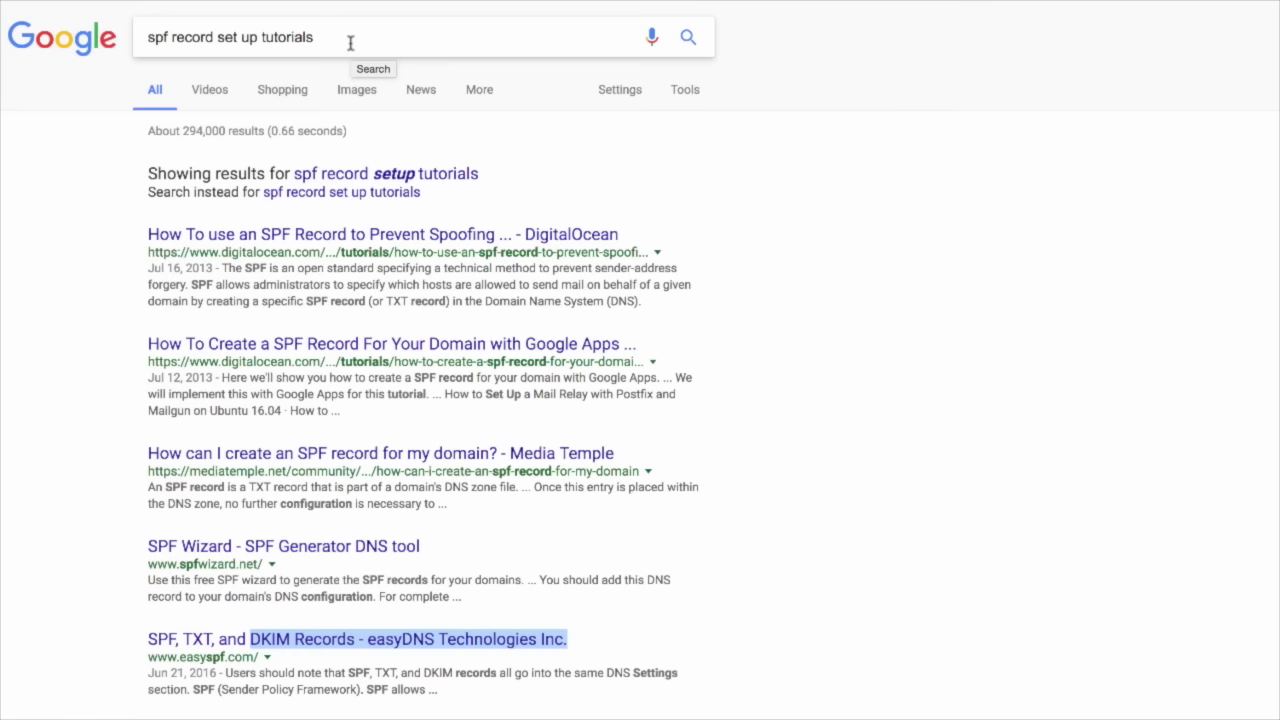
drag(350, 42, 150, 42)
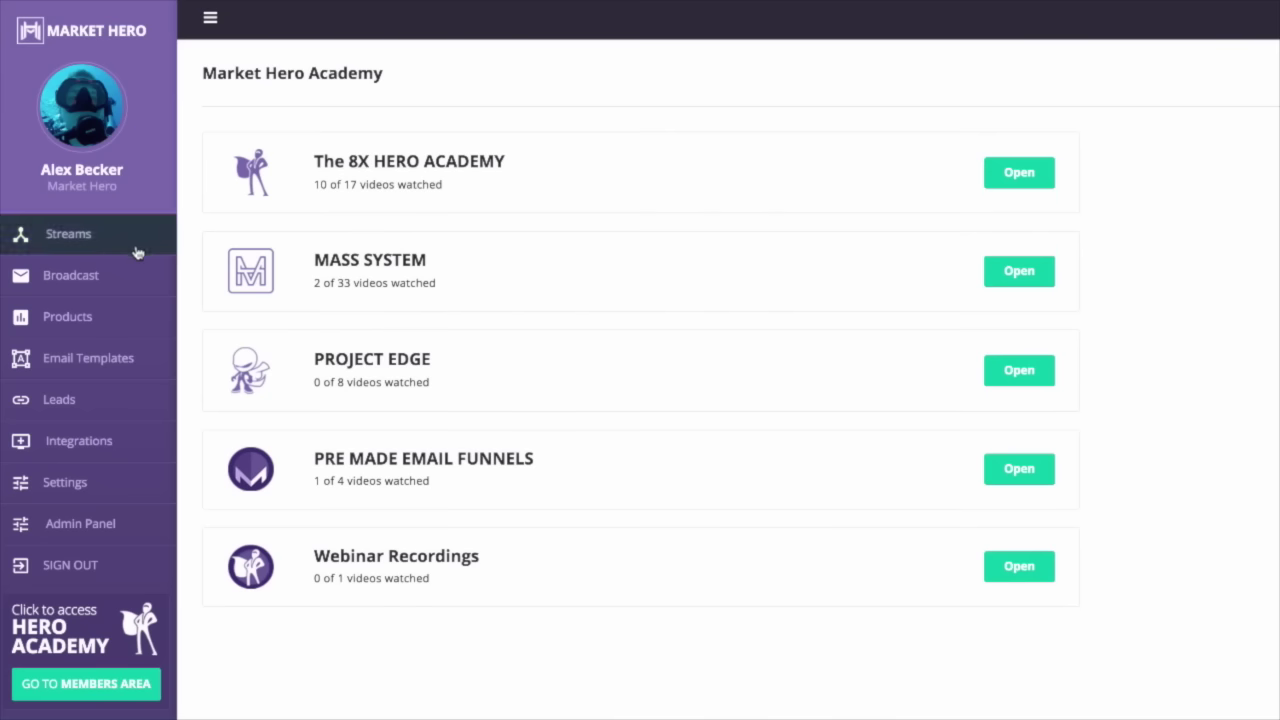
click(119, 289)
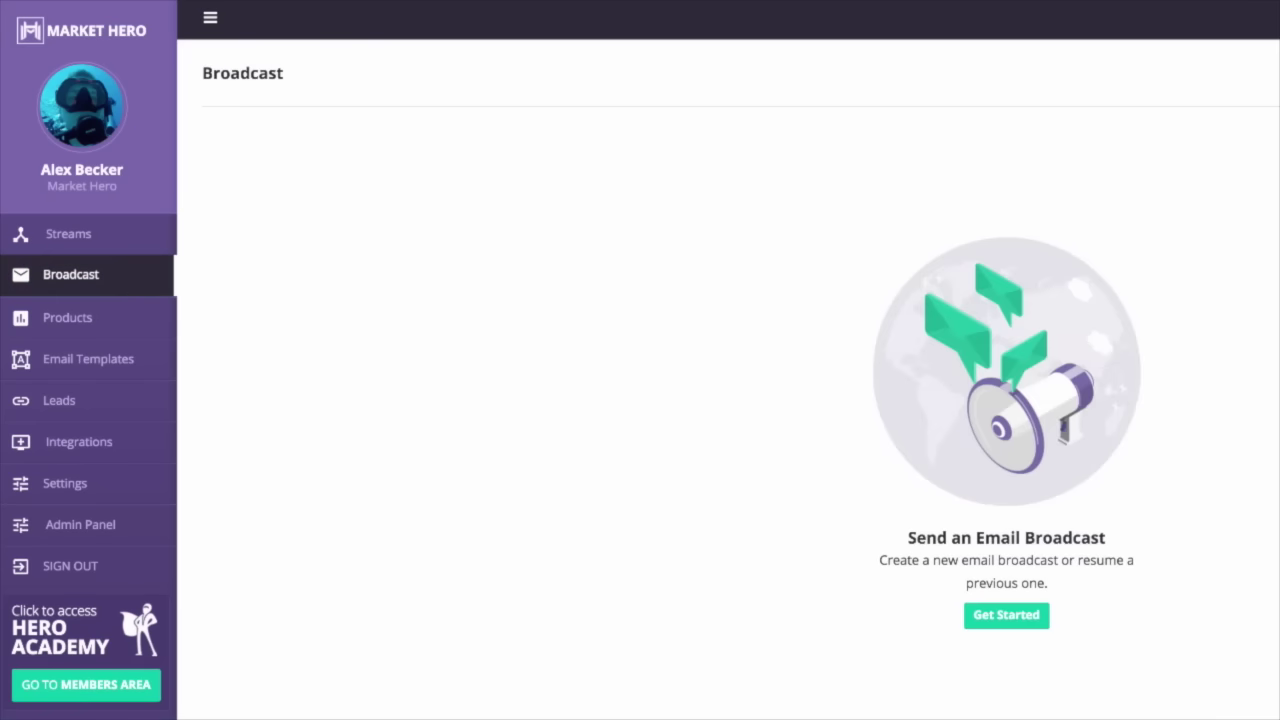
click(1006, 614)
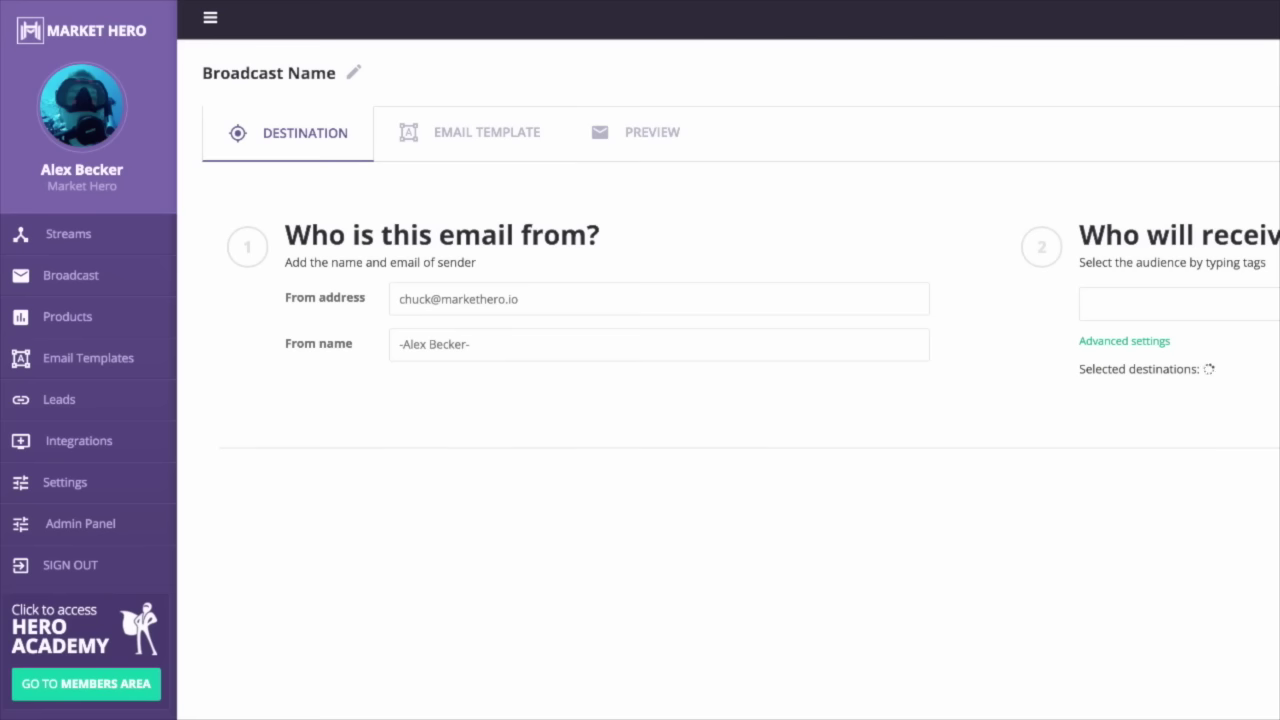
click(338, 332)
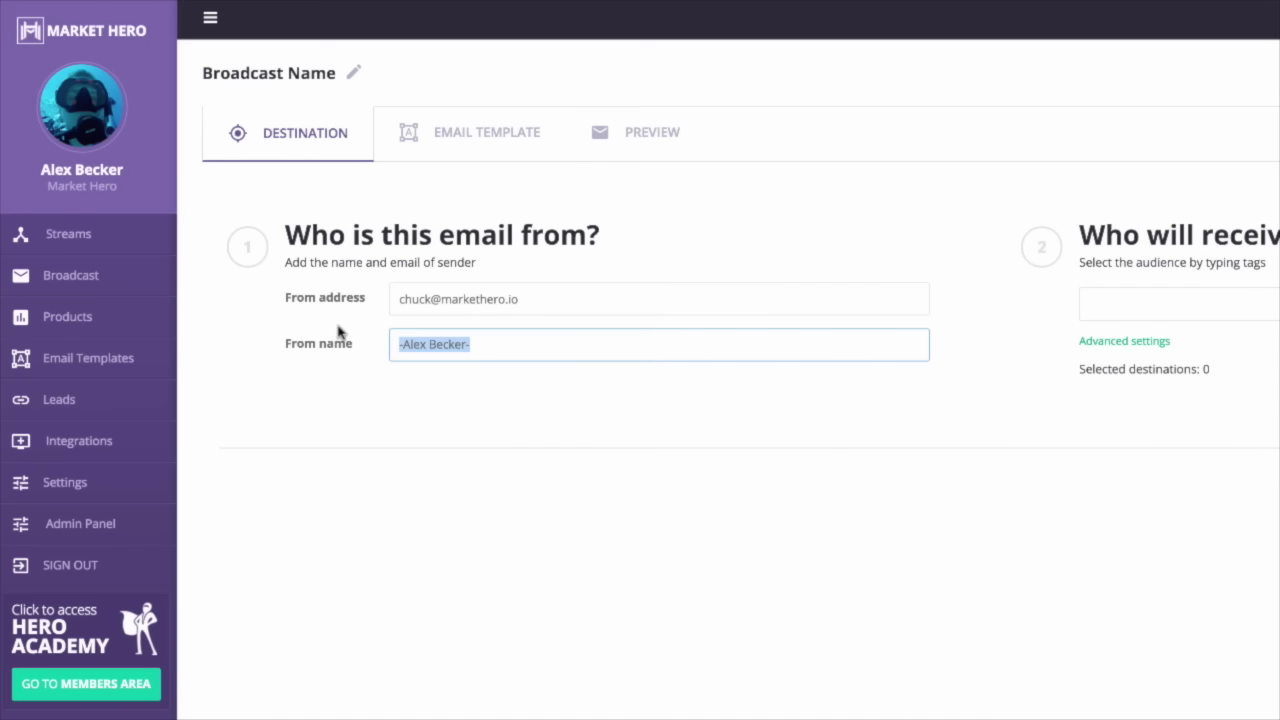
text(Brian)
key(BackSpace)
key(BackSpace)
key(BackSpace)
key(BackSpace)
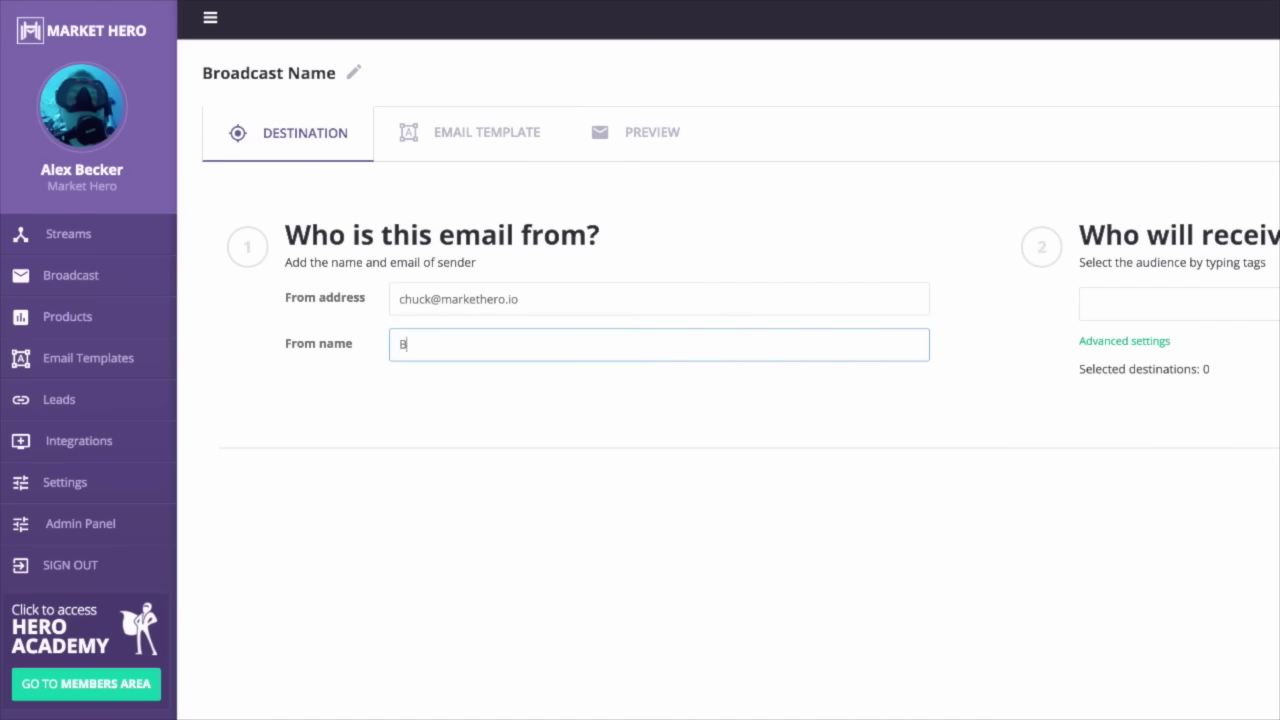
text(ecker @M)
key(BackSpace)
text(MARK)
key(BackSpace)
key(BackSpace)
key(BackSpace)
text(arket Hero)
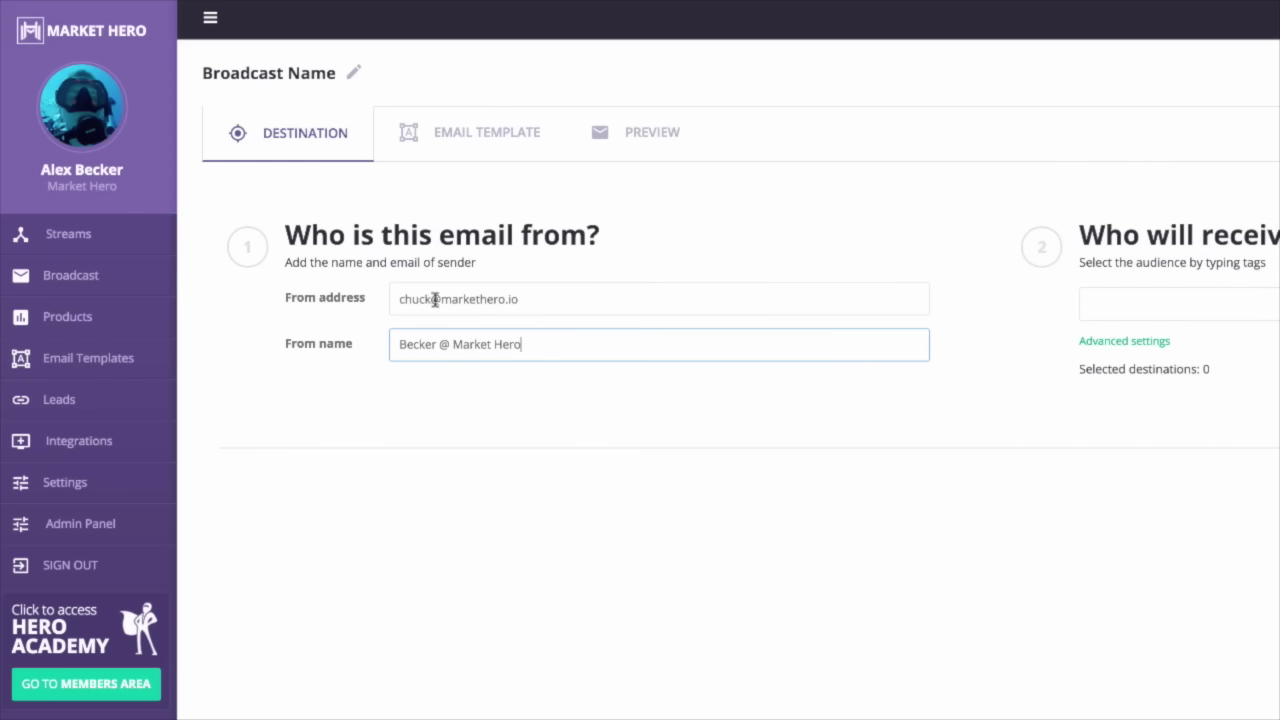
drag(435, 299, 340, 290)
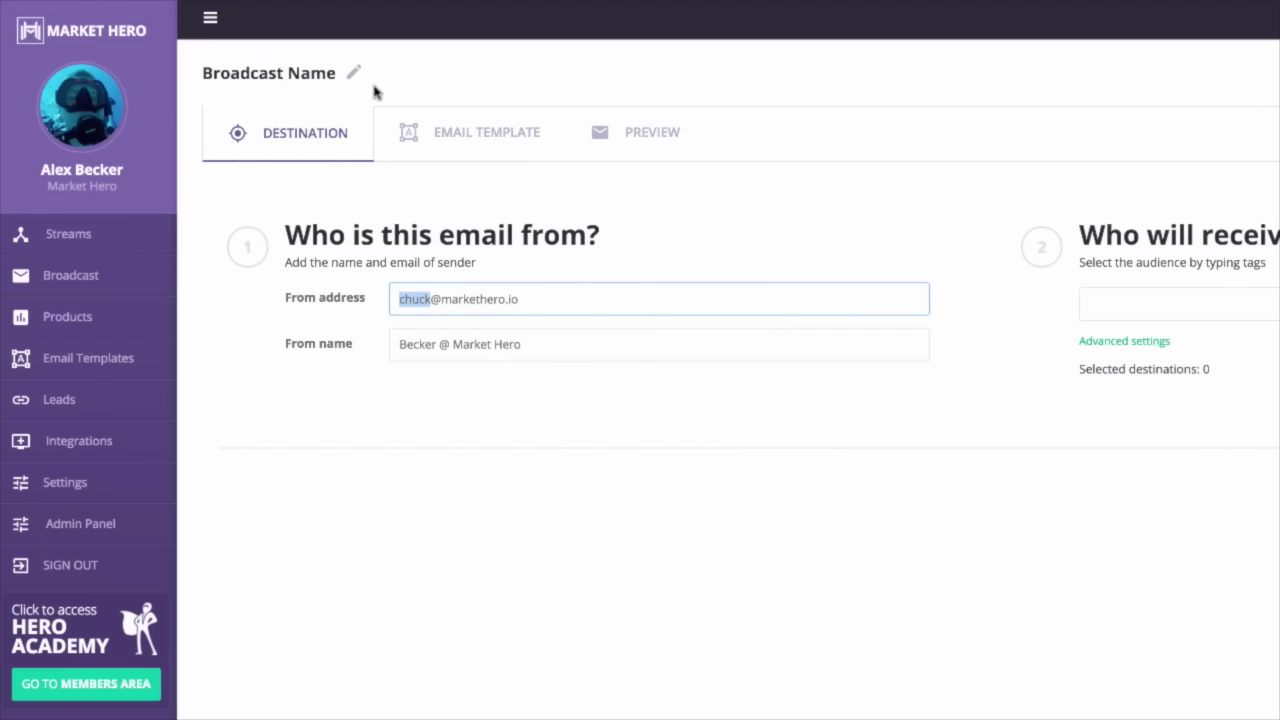
- Target the !sourcewave tag and change the sender name to -Source Wave-
click(1184, 304)
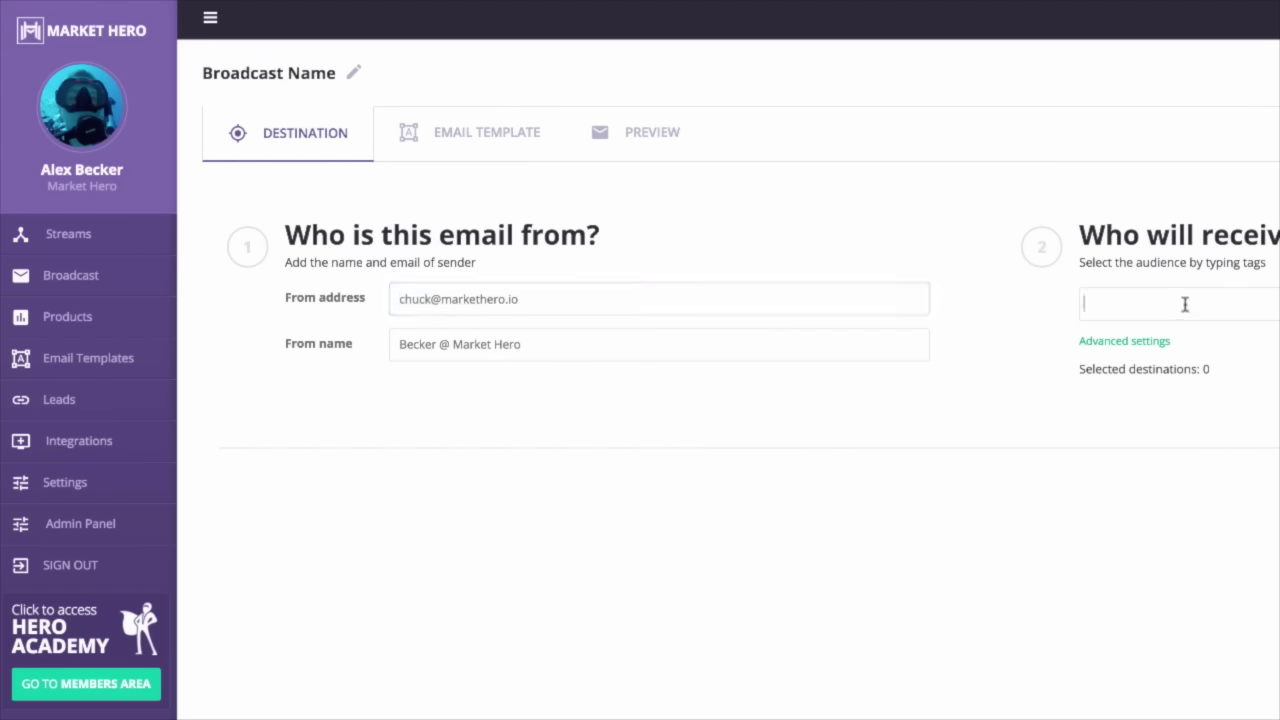
text(sou)
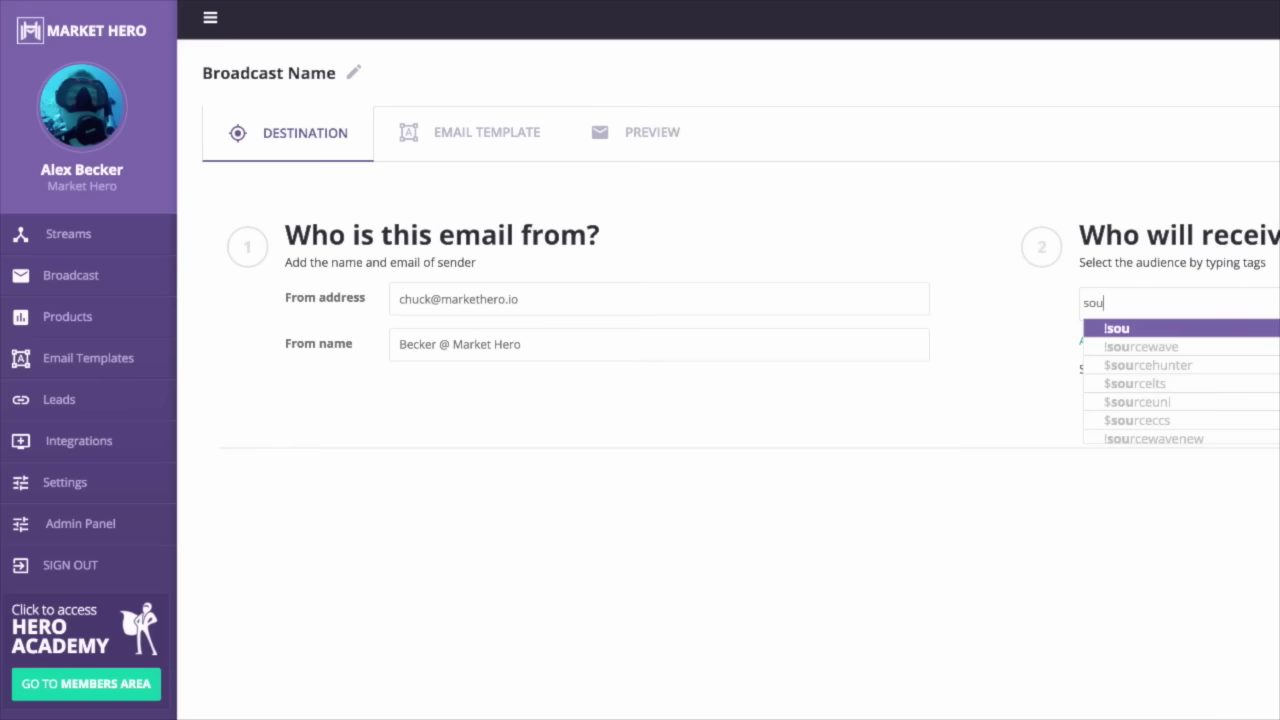
click(1205, 349)
drag(725, 347, 251, 297)
key(BackSpace)
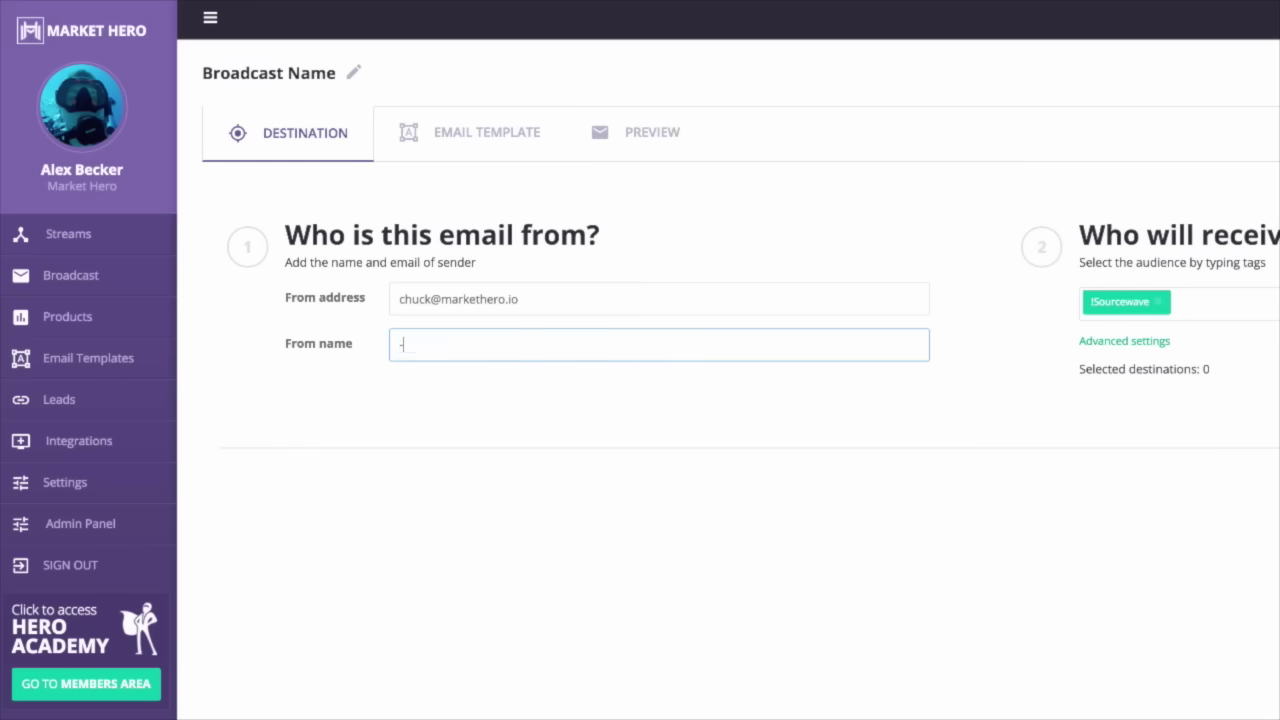
text(Source Wave-)
- Rename the broadcast from its placeholder title to Source Wave
click(355, 72)
drag(340, 72, 168, 72)
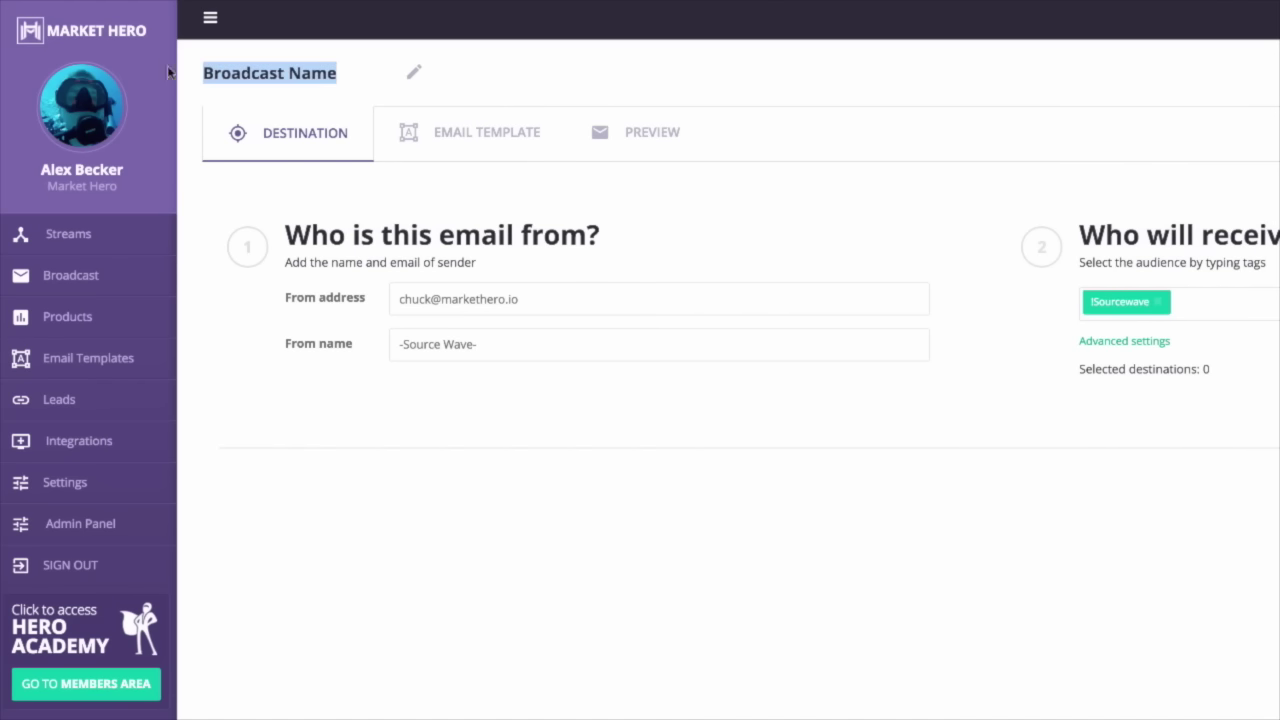
text(Source Wave)
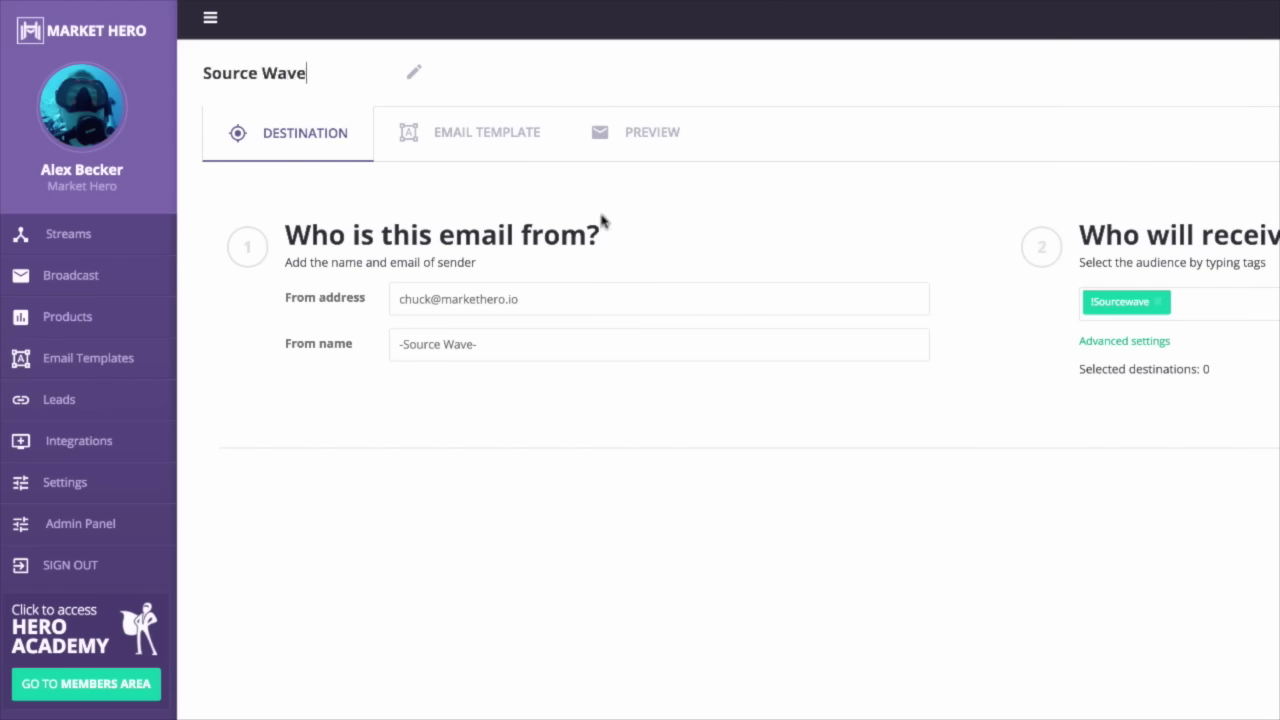
key(Return)
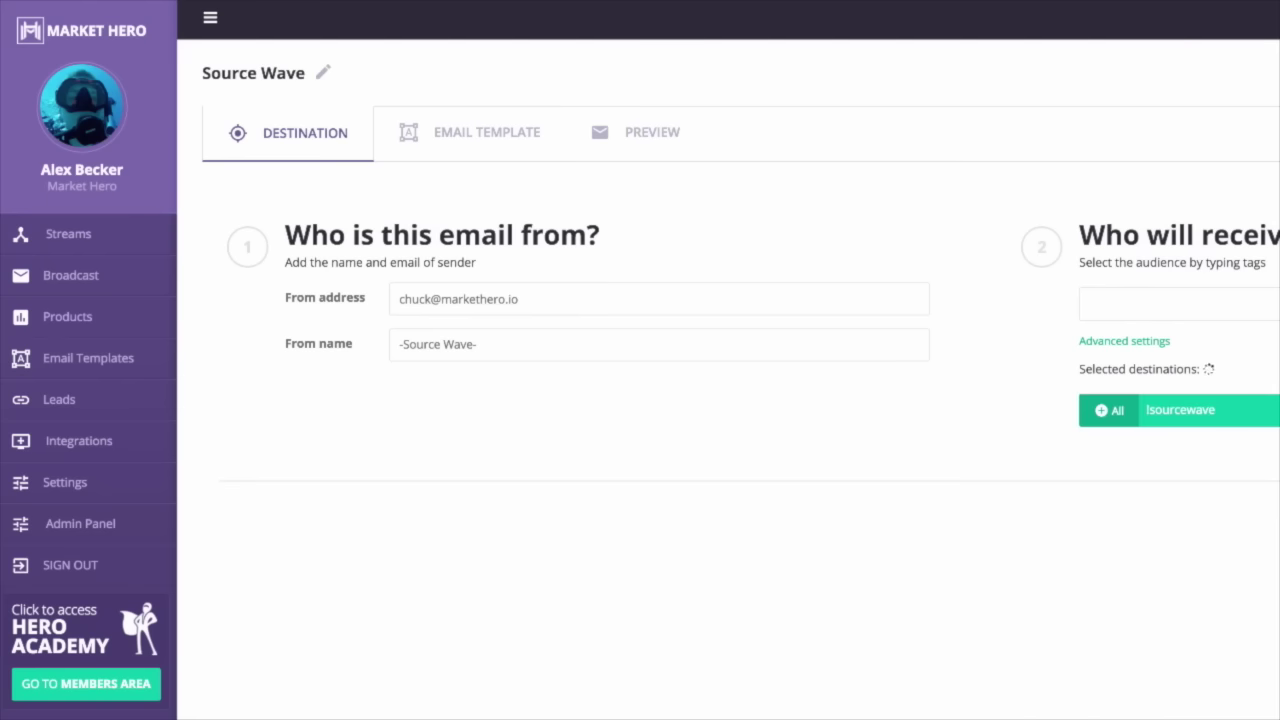
- Move to the broadcast's Email Template step and look over its options
click(470, 132)
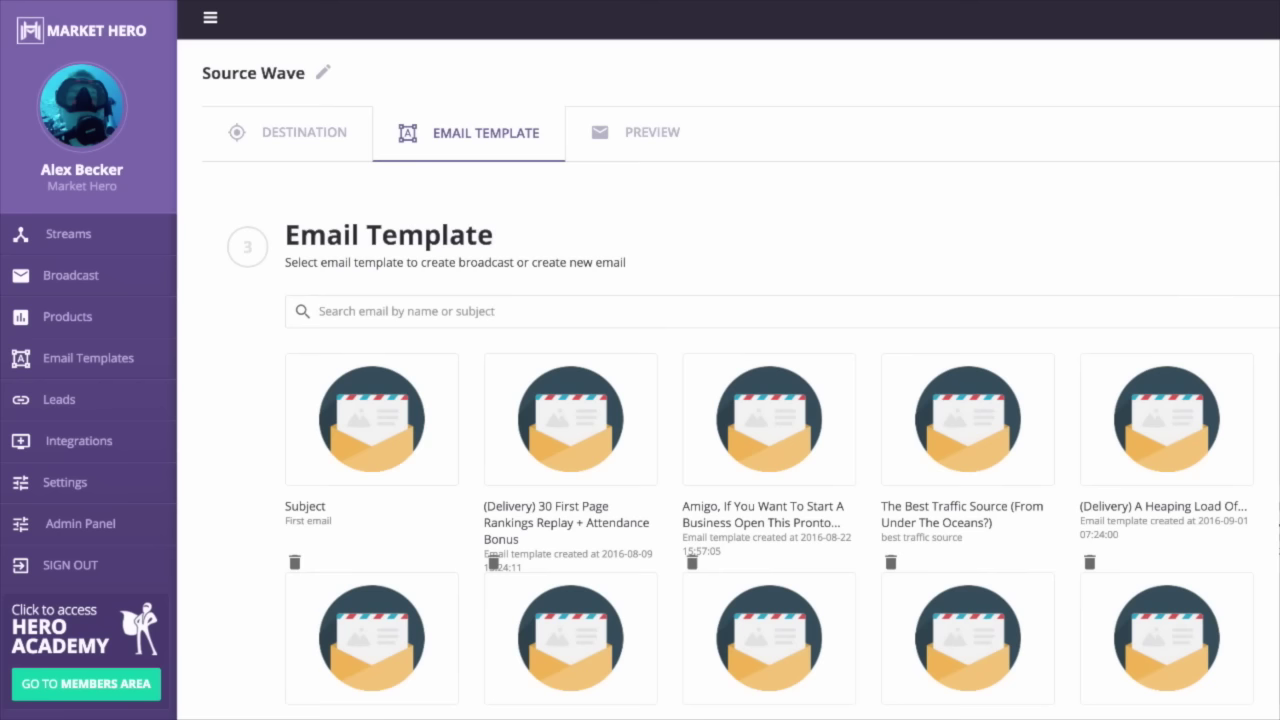
scroll(1040, 450, down, 1)
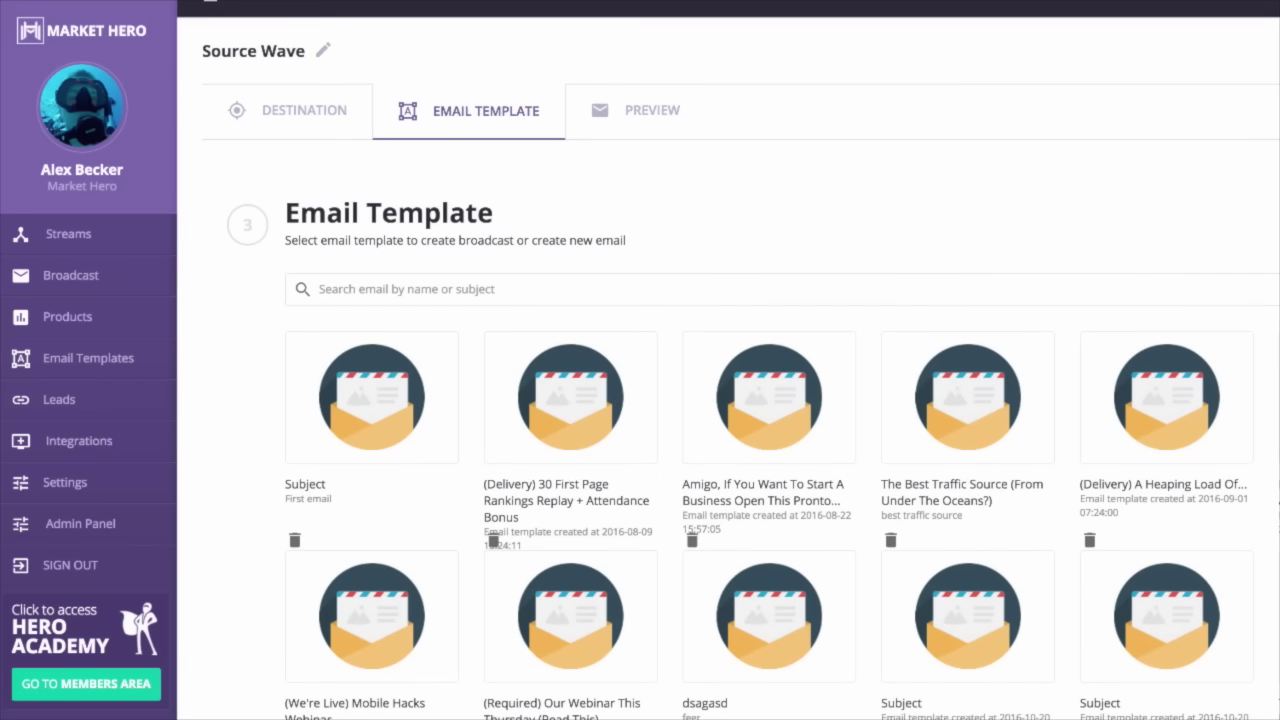
scroll(740, 400, down, 5)
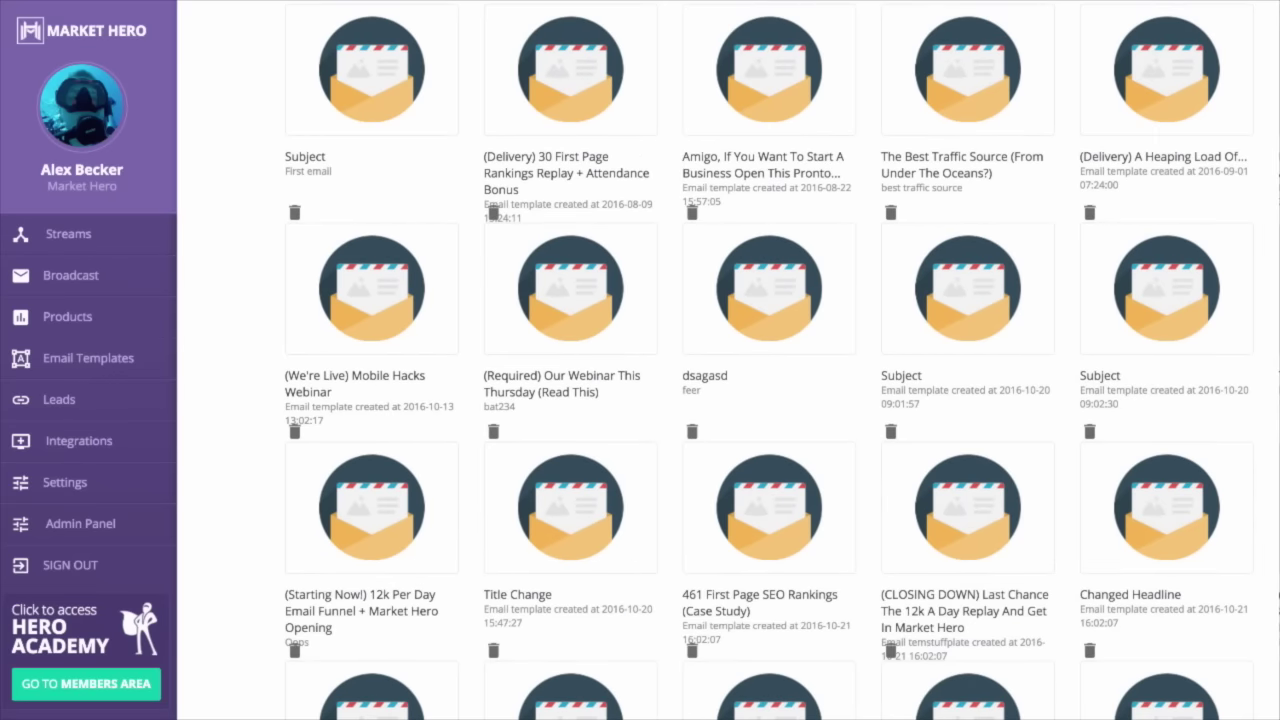
scroll(767, 400, down, 10)
scroll(767, 400, up, 15)
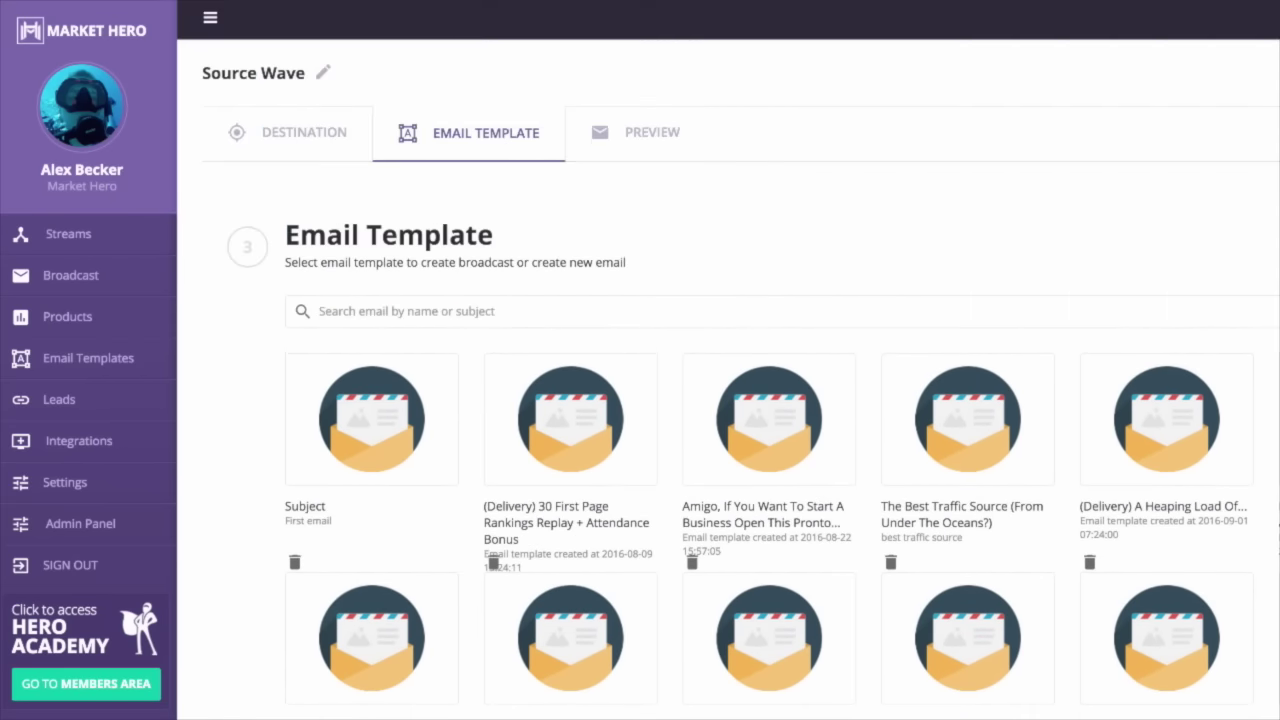
- Search existing templates for 'dol' and pick the 4 Million Dollar Business template
click(751, 309)
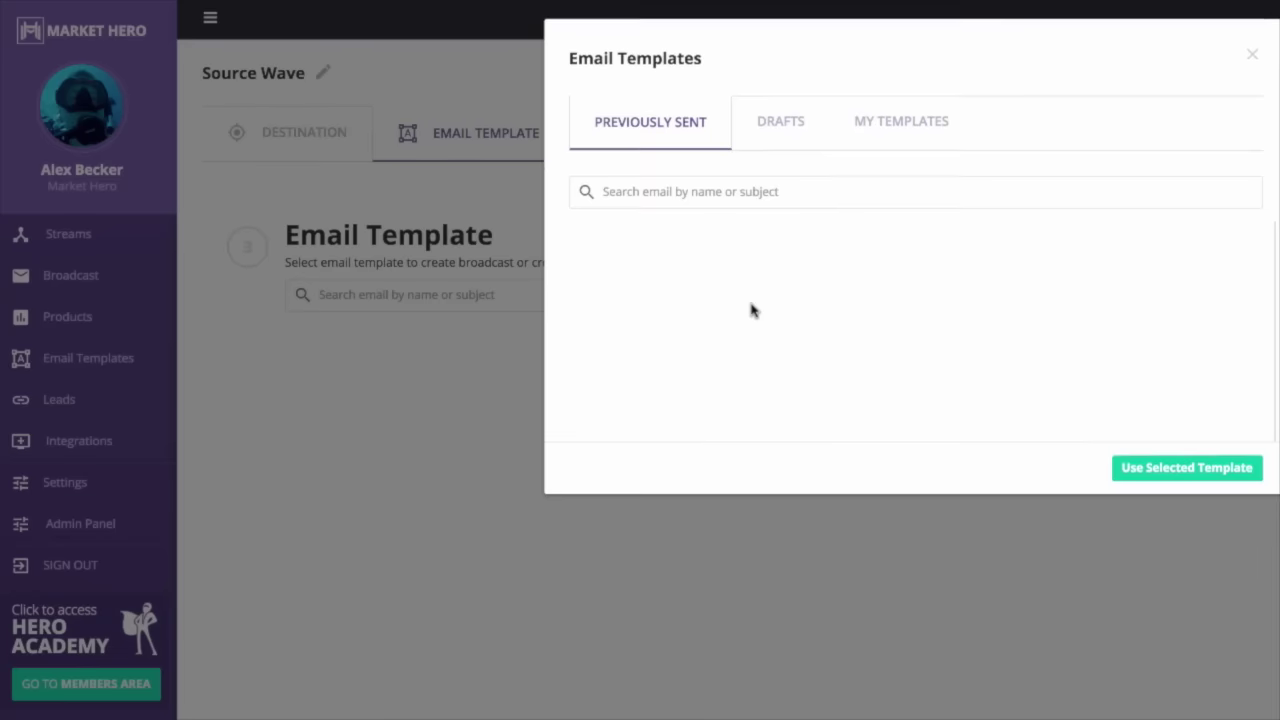
click(815, 198)
text(money)
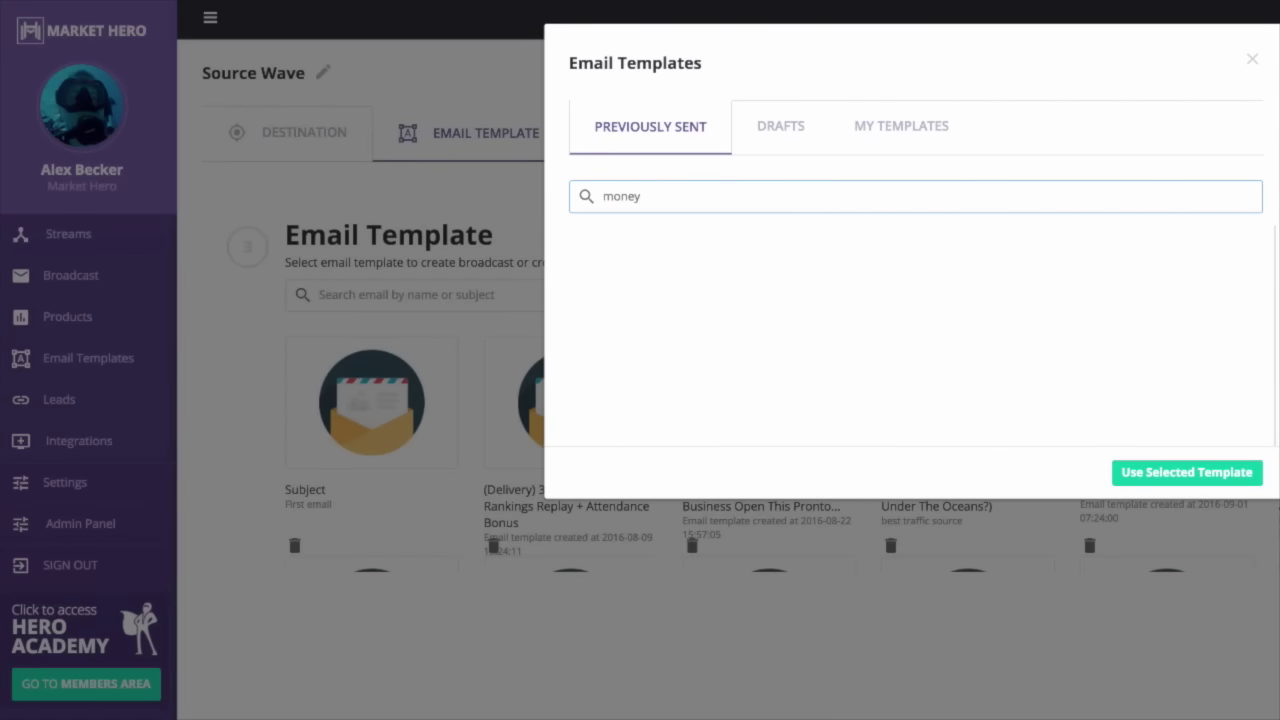
key(BackSpace)
key(BackSpace)
key(BackSpace)
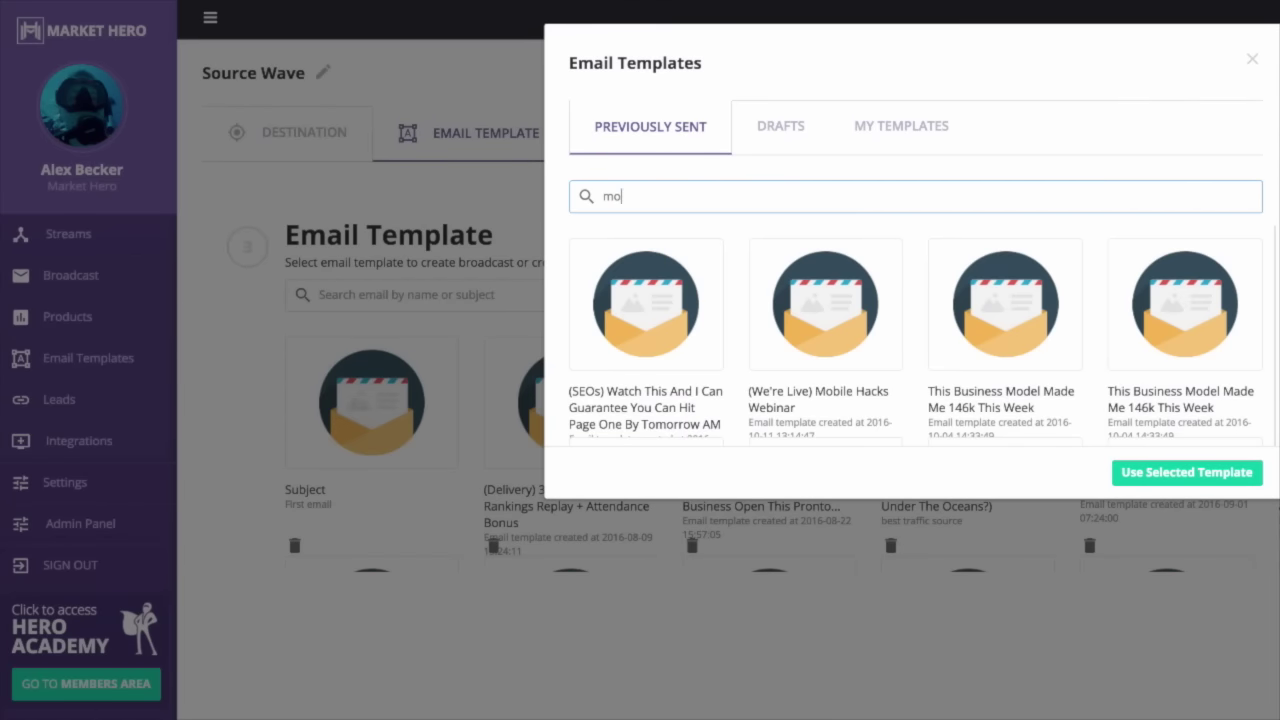
key(BackSpace)
key(BackSpace)
text($)
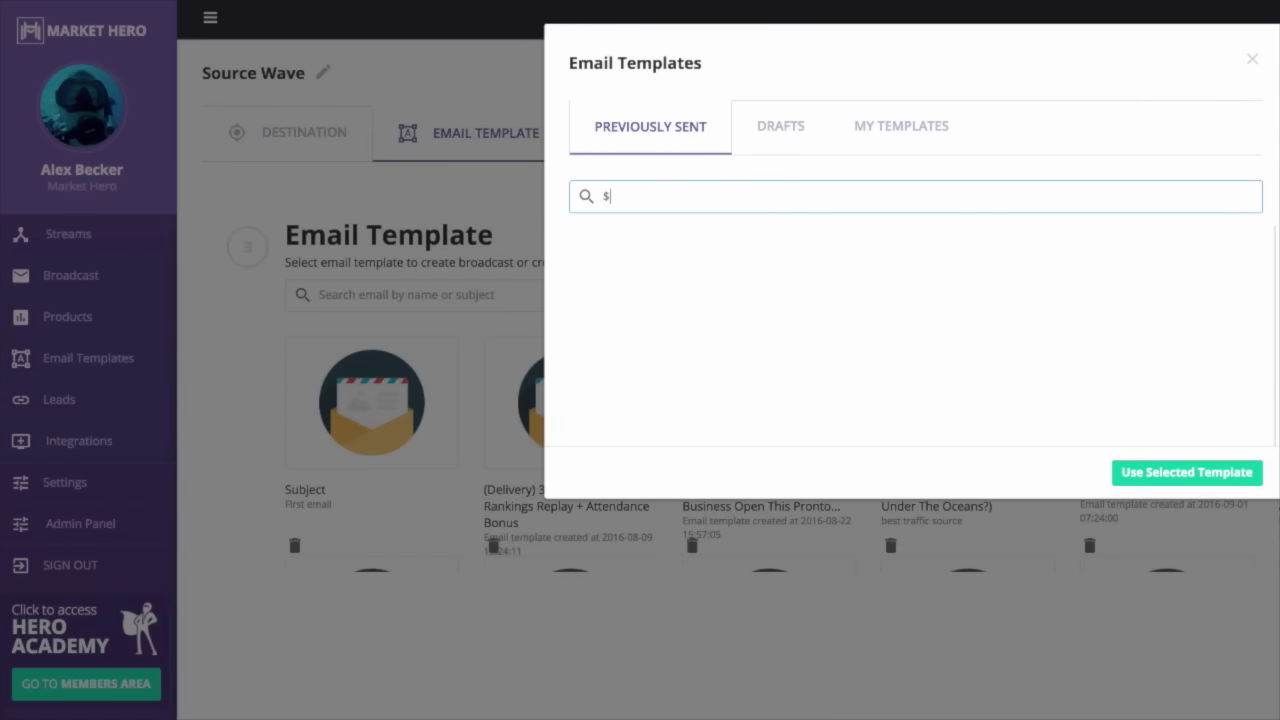
key(BackSpace)
text(dol)
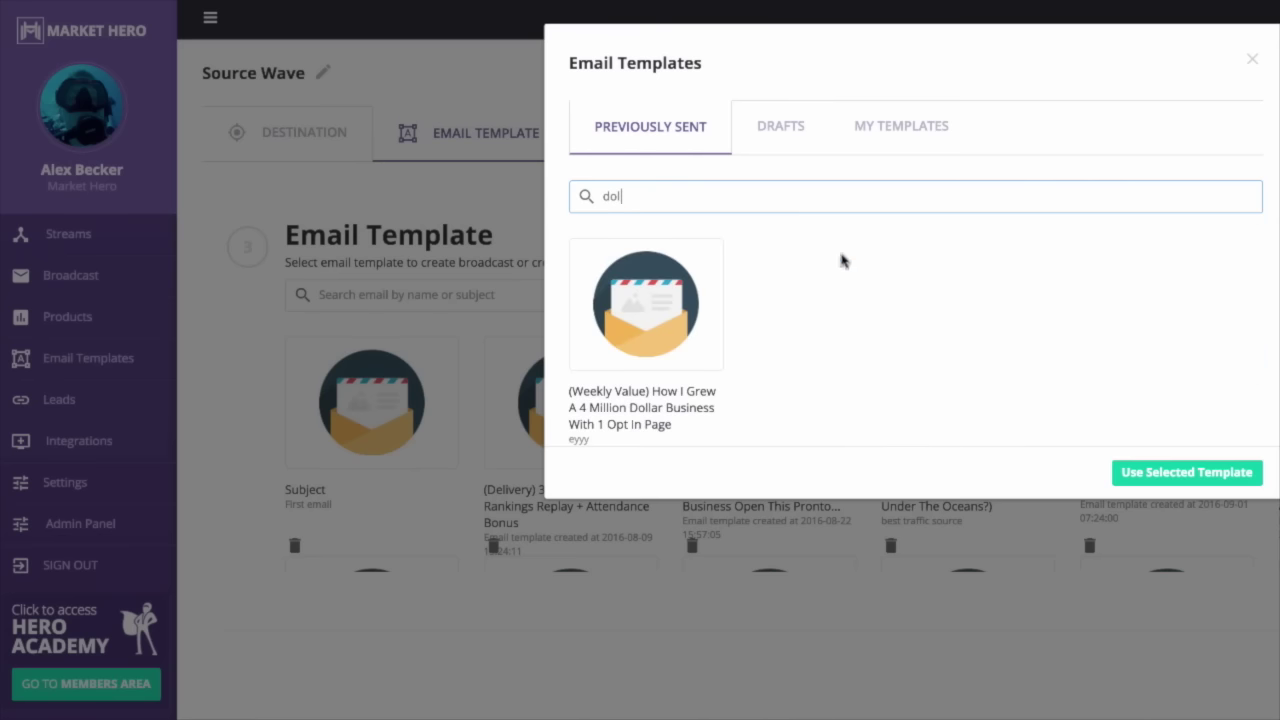
click(680, 340)
- Load the 4 Million Dollar Business template into the broadcast and scroll through its preview
click(1152, 474)
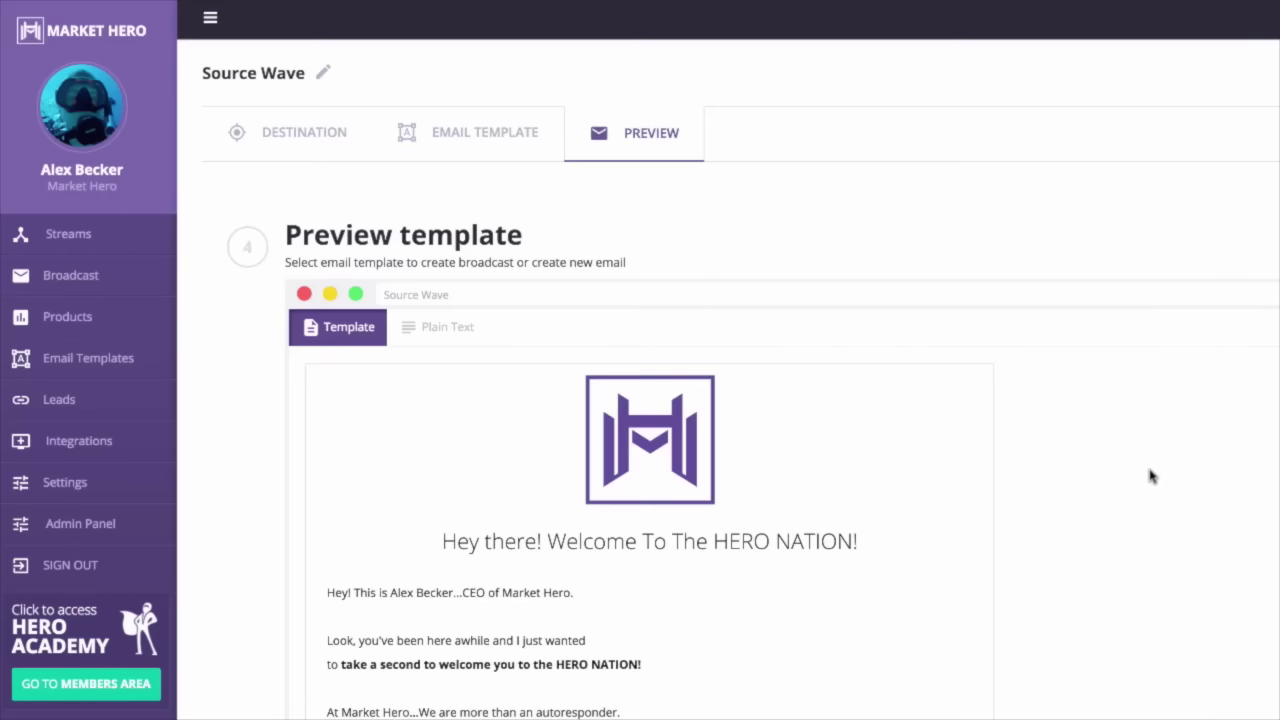
scroll(877, 551, down, 10)
scroll(877, 551, up, 10)
scroll(1022, 626, down, 10)
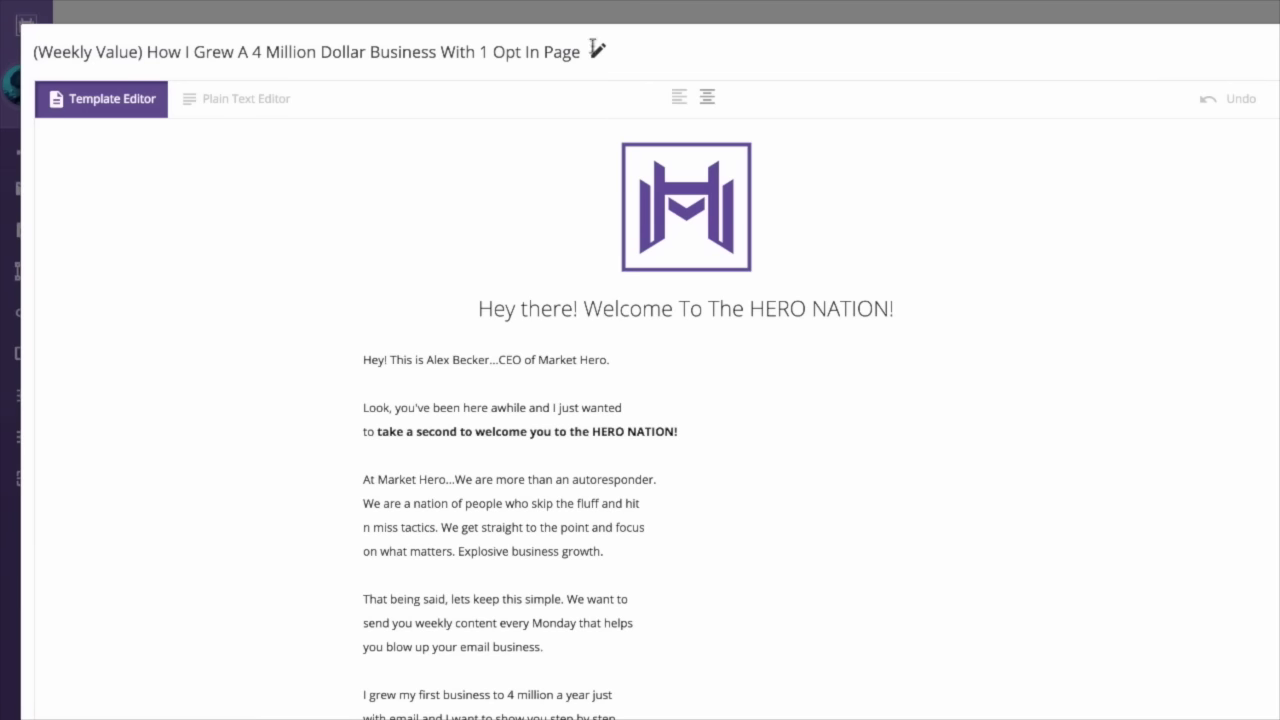
- Retitle the template 'Basic Subject' and scroll through the email body
click(597, 49)
triple_click(131, 53)
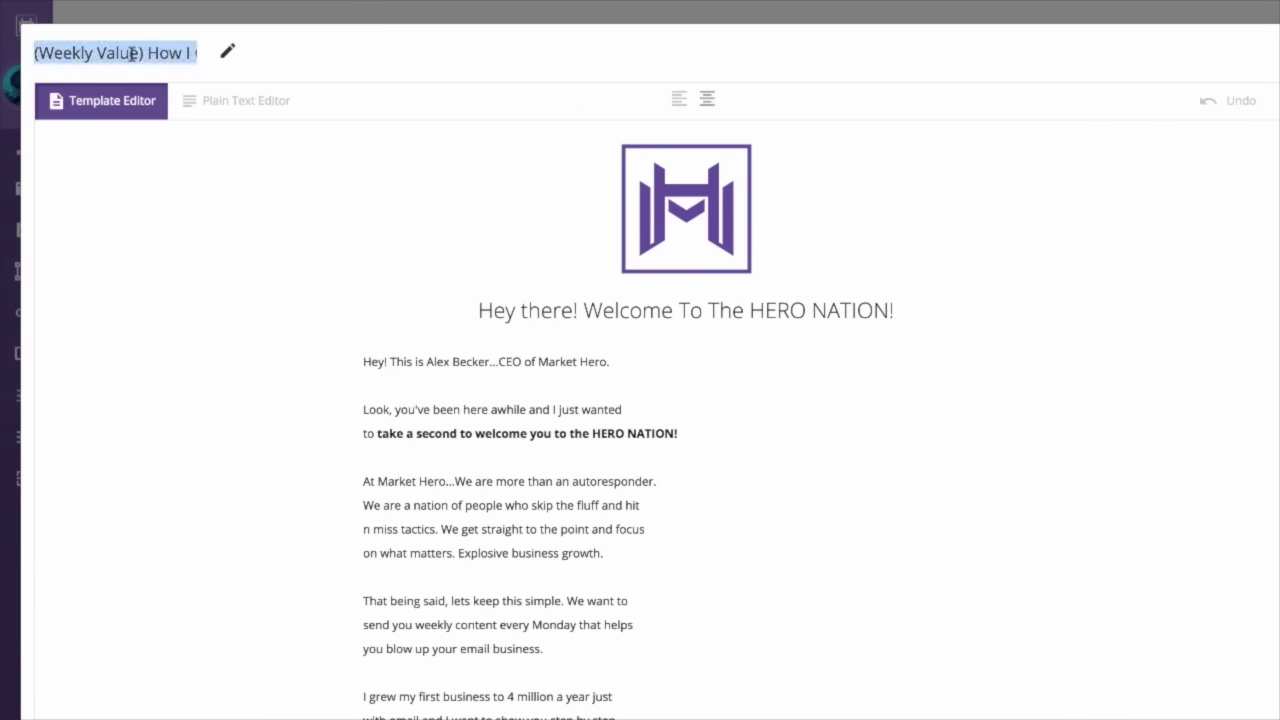
text(Basic S)
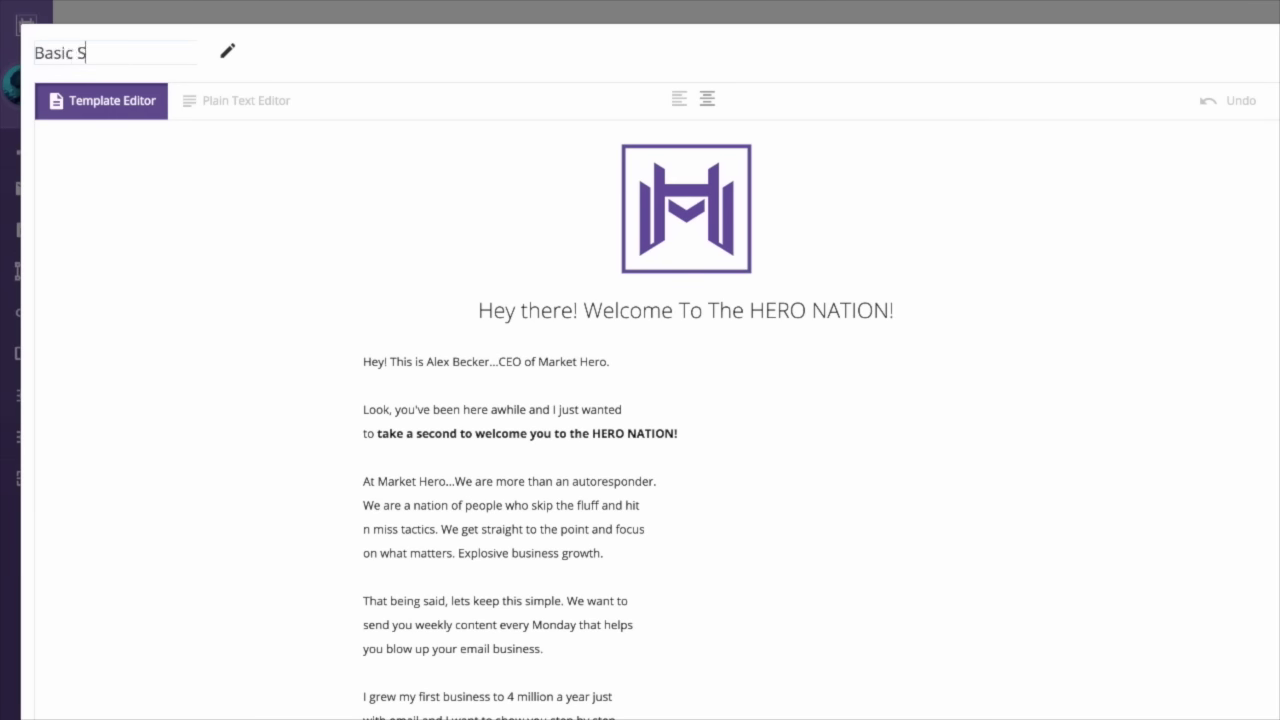
text(ubject)
key(Return)
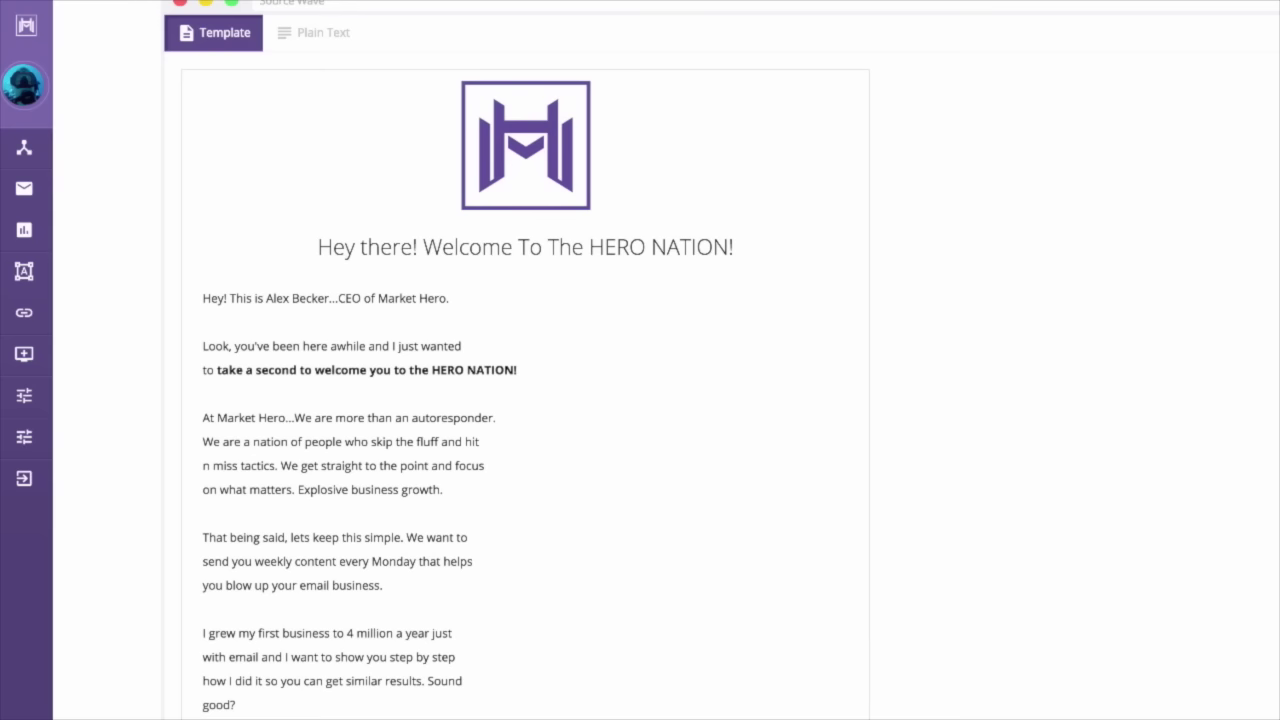
scroll(666, 400, up, 3)
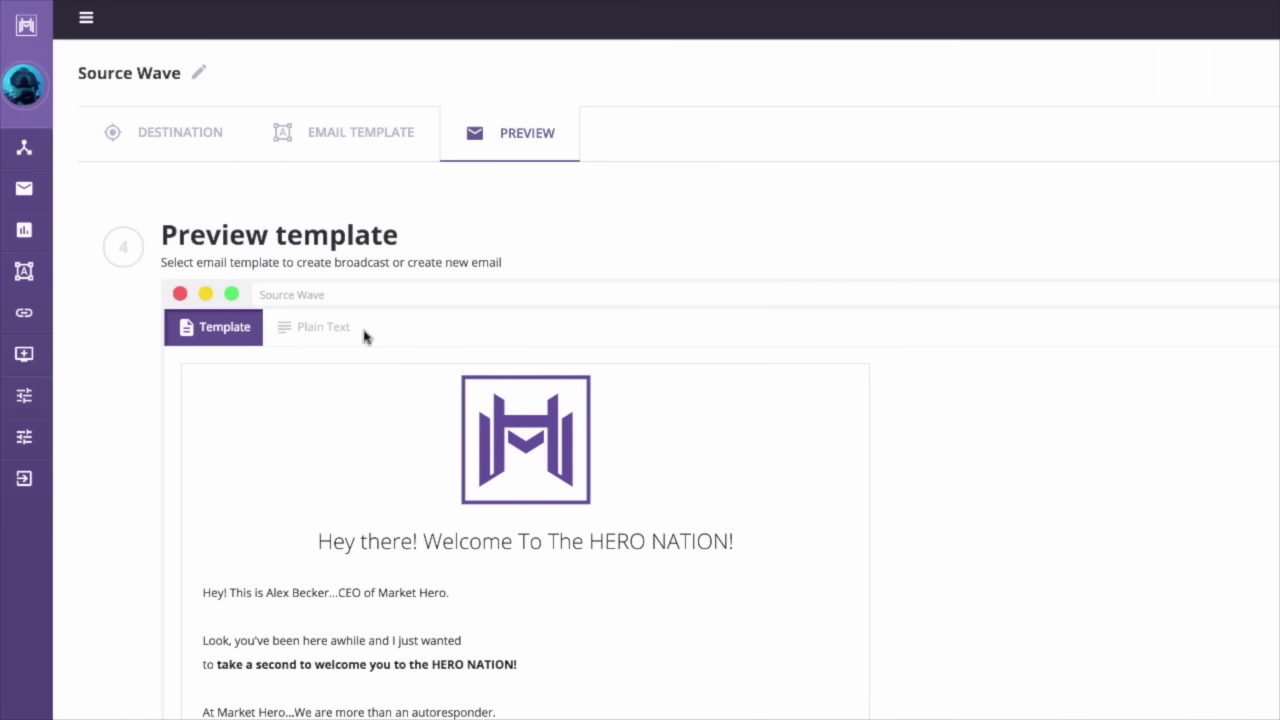
scroll(418, 466, down, 10)
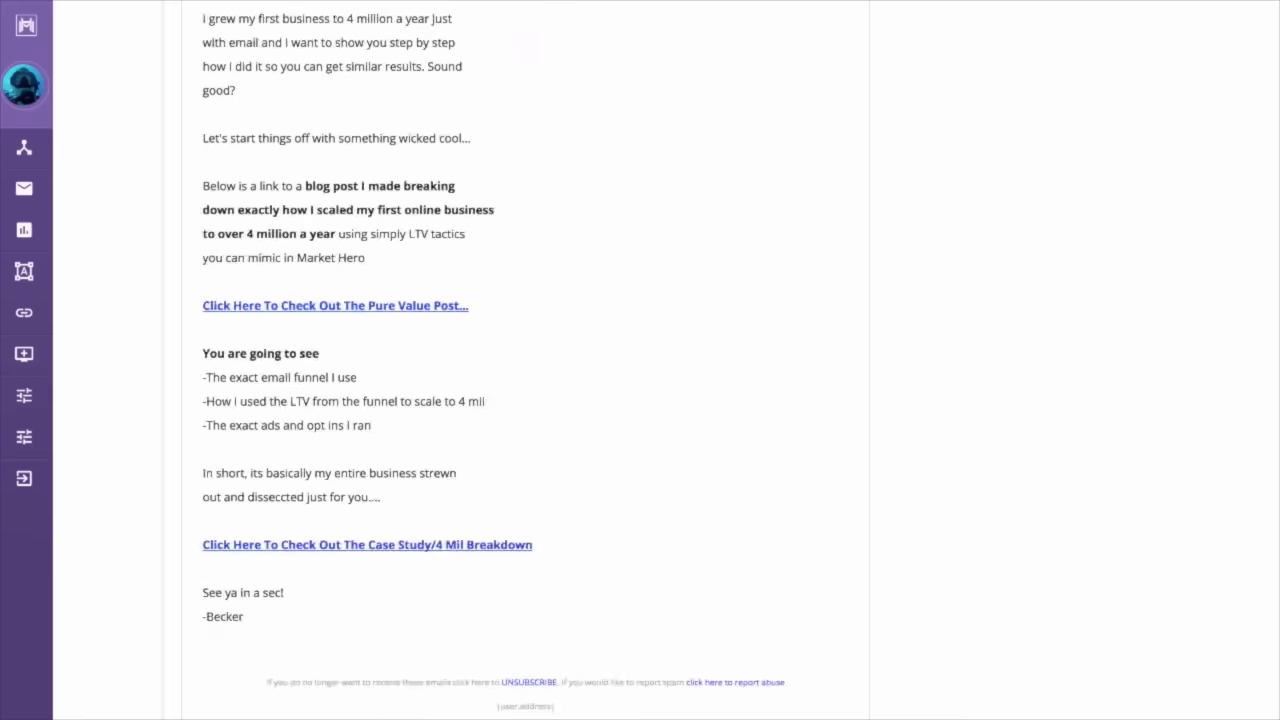
scroll(516, 350, down, 1)
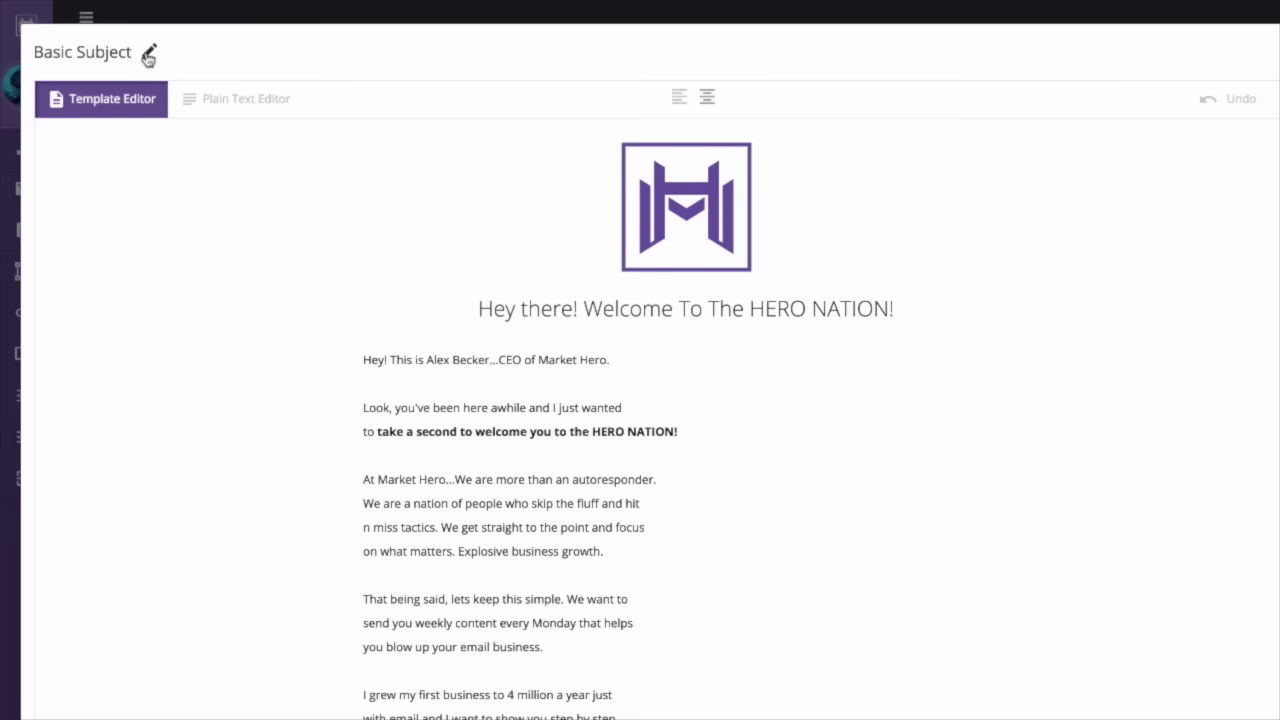
click(716, 218)
click(1112, 312)
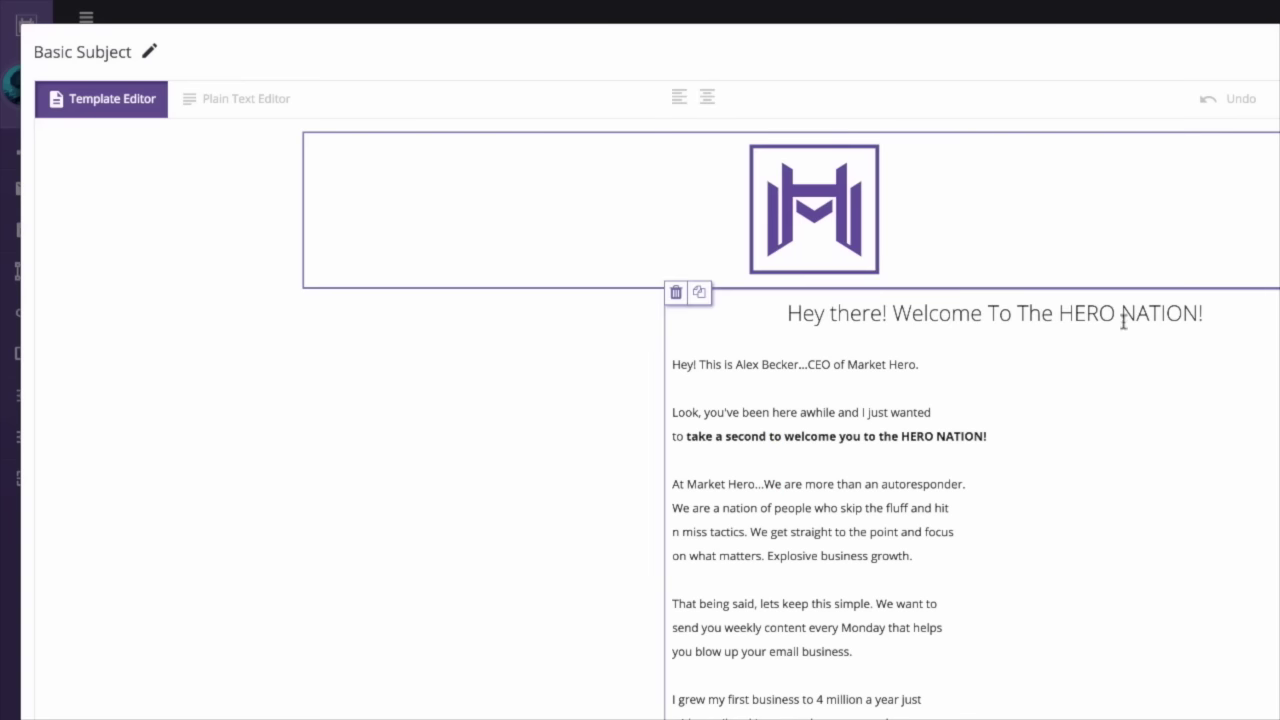
click(699, 96)
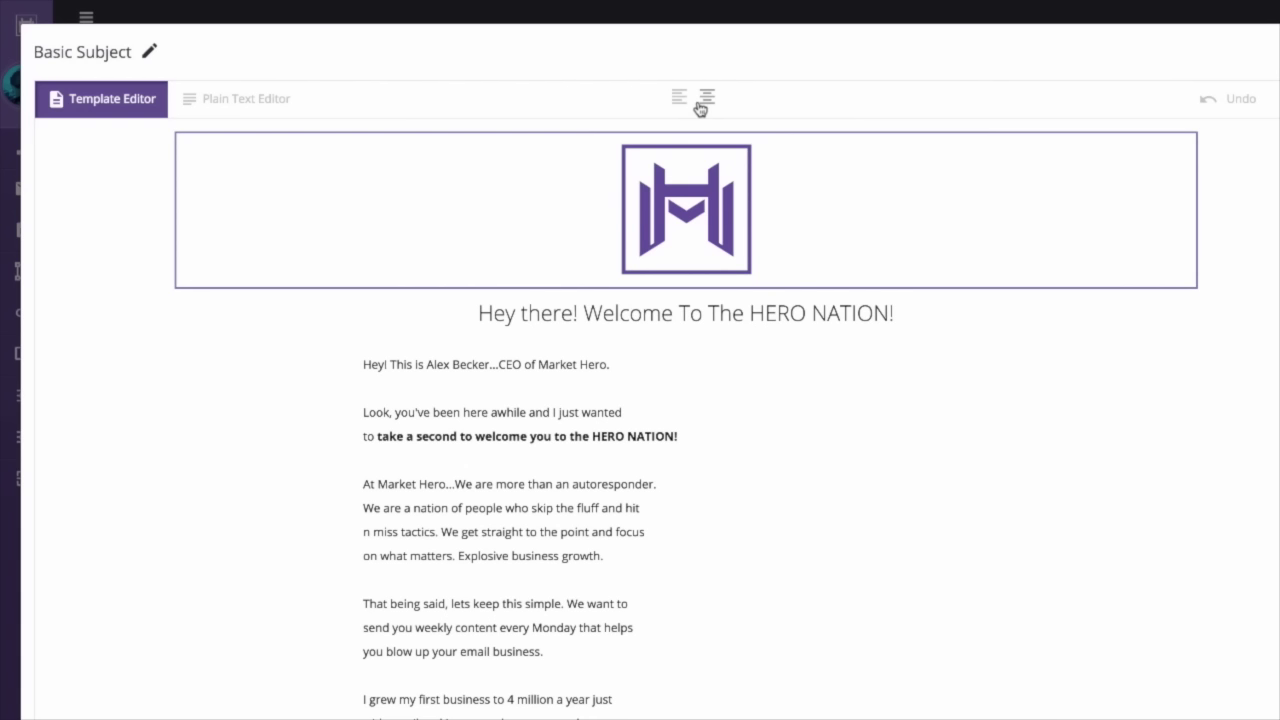
mouse_move(690, 212)
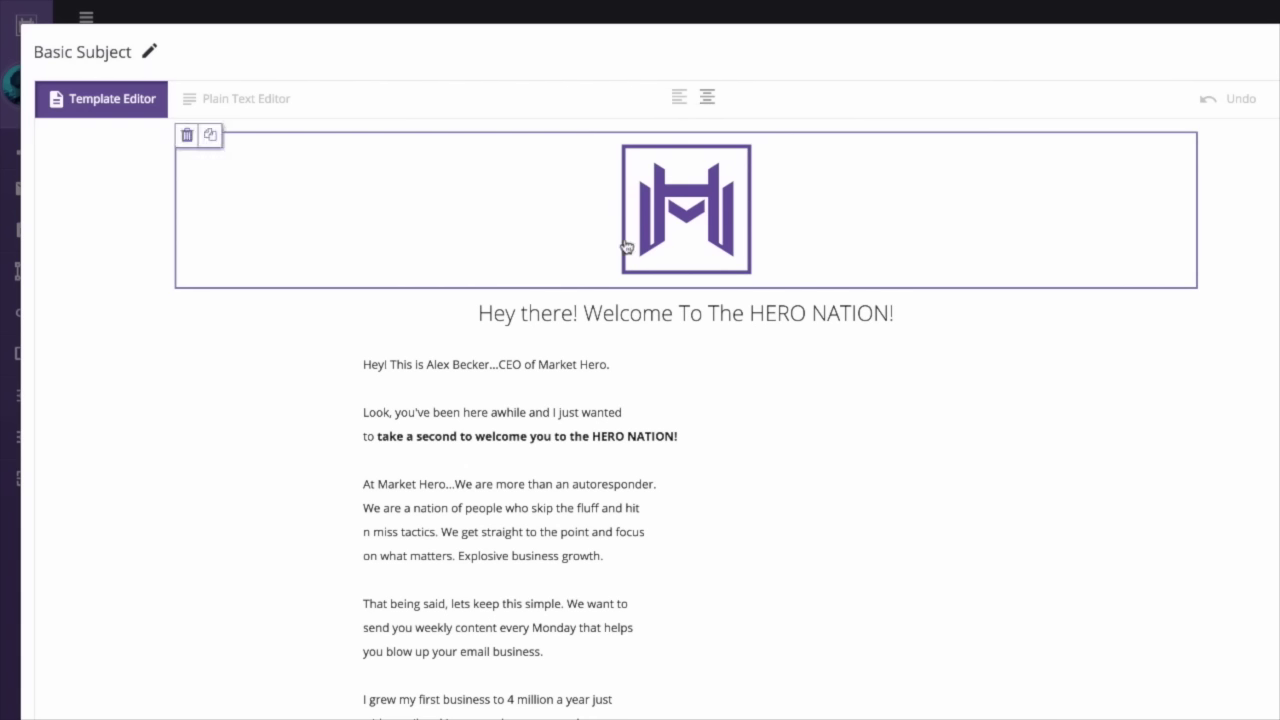
click(185, 136)
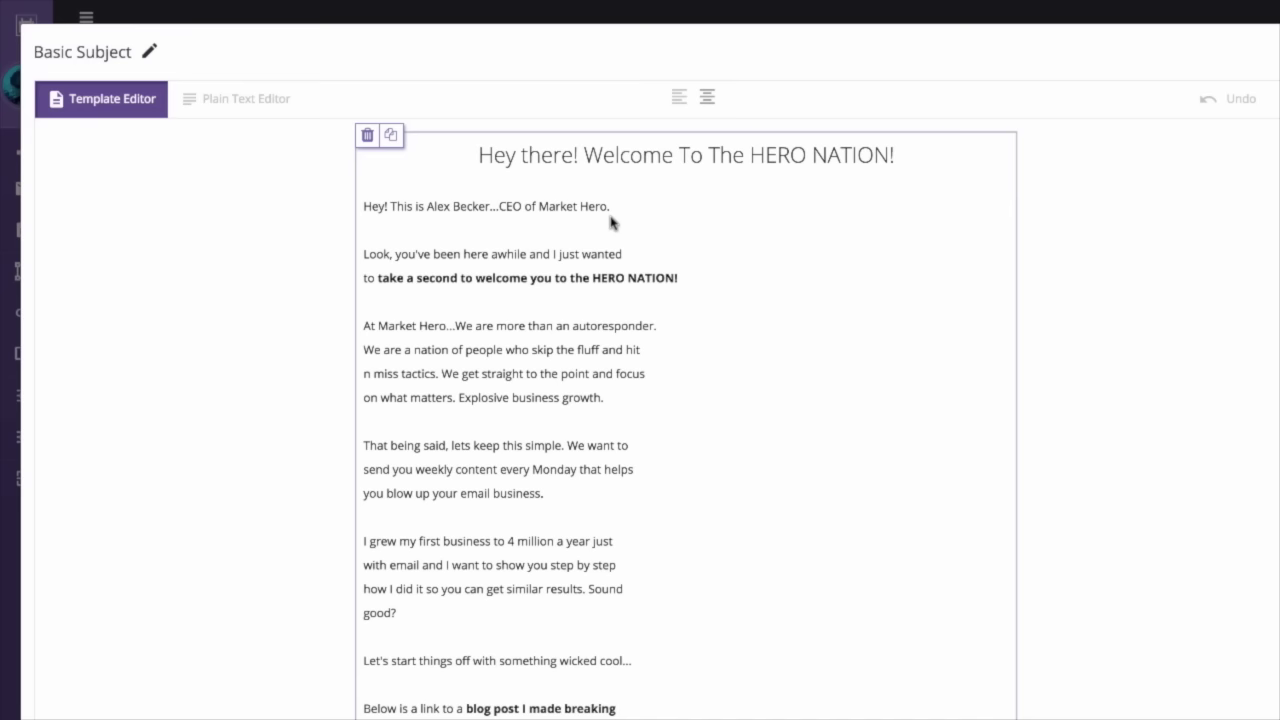
click(533, 326)
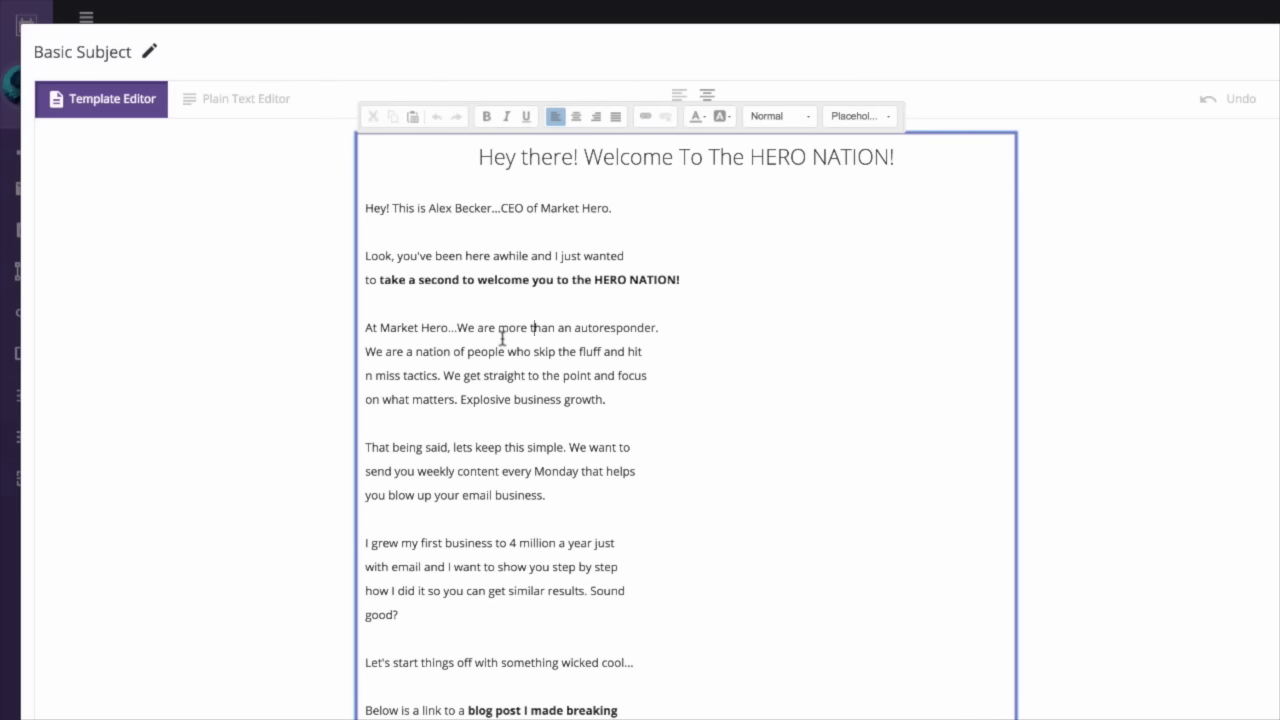
- Insert the line 'Free, money, income' below the HERO NATION! welcome, followed by an empty line
click(692, 279)
key(Return)
key(Return)
text(Free, m)
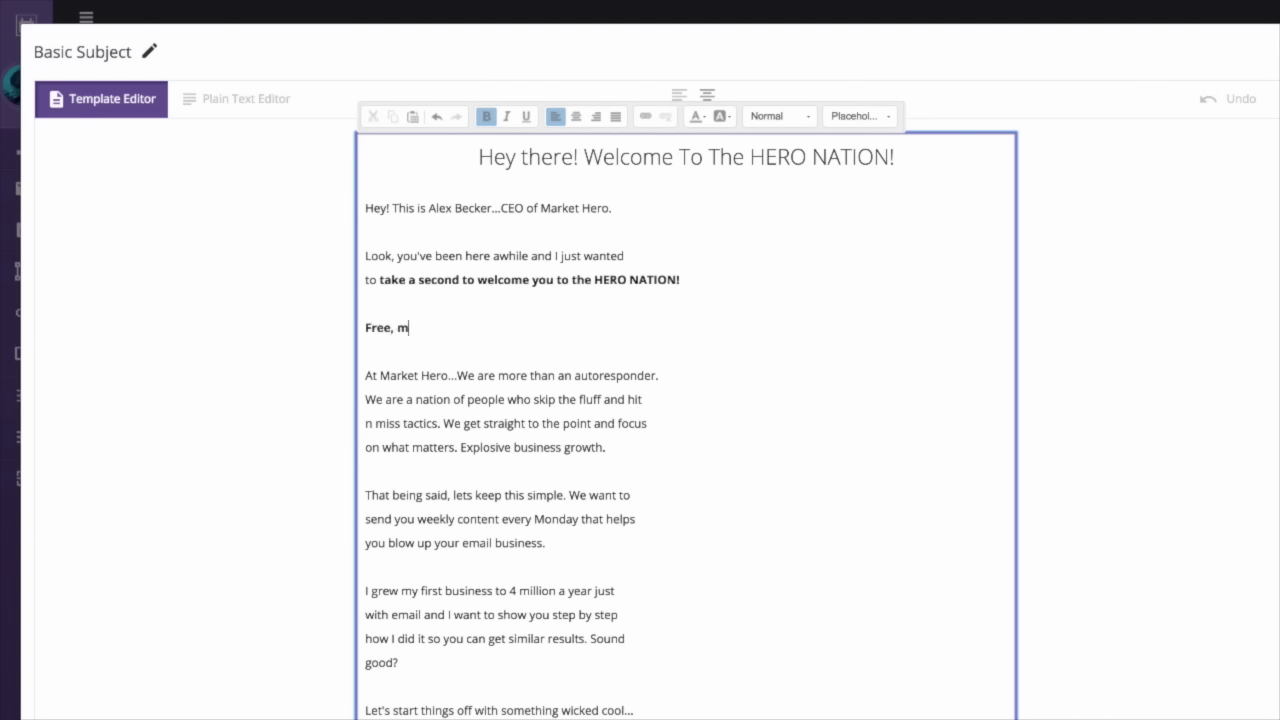
text(oney, income,)
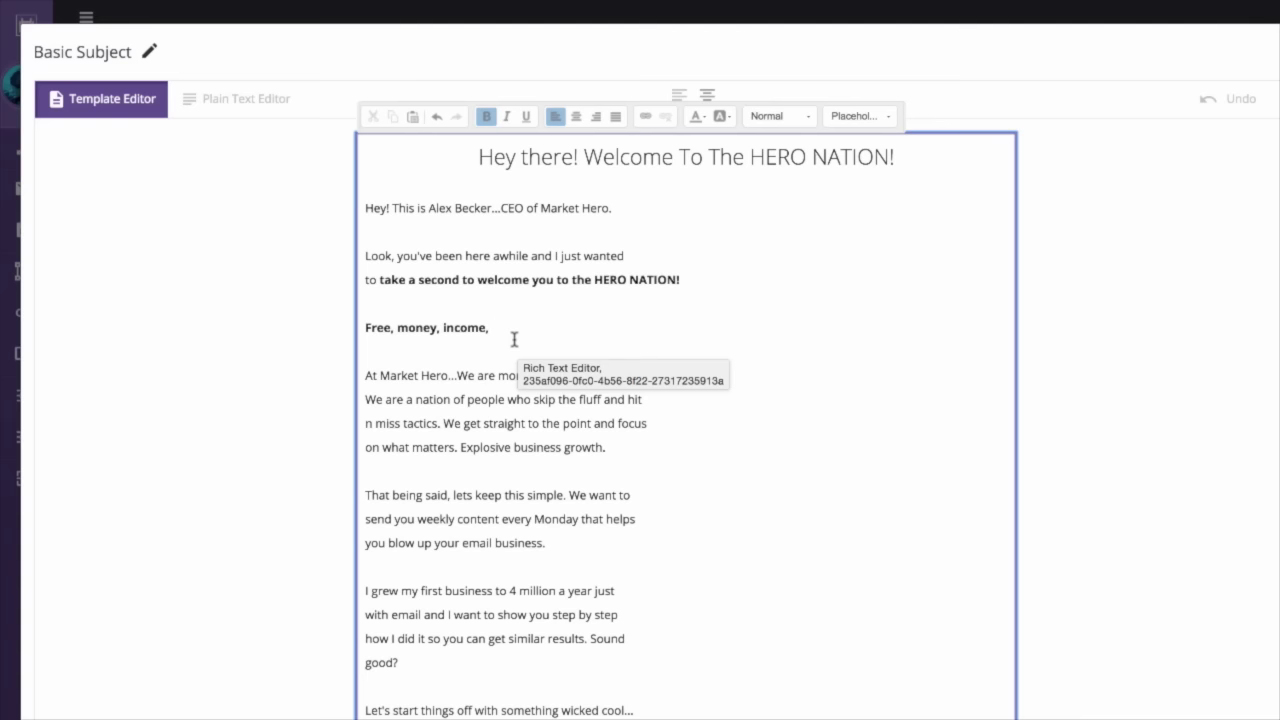
key(BackSpace)
key(BackSpace)
key(Return)
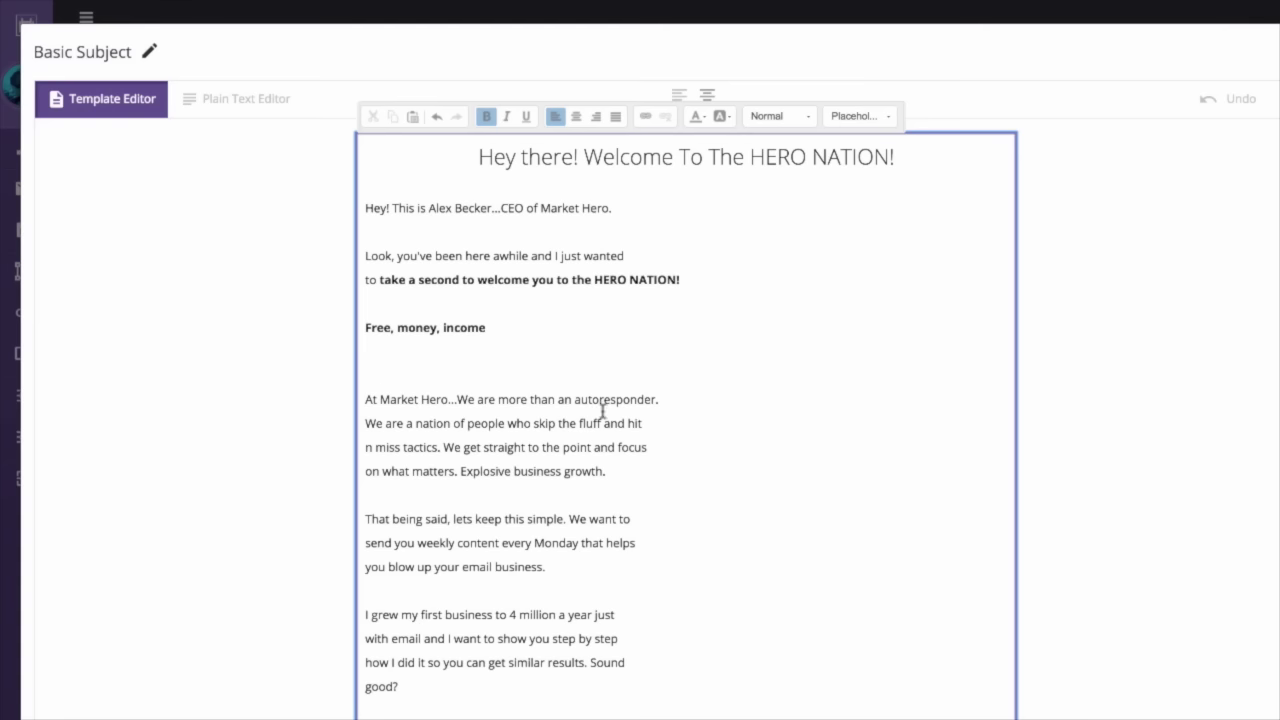
scroll(500, 470, down, 2)
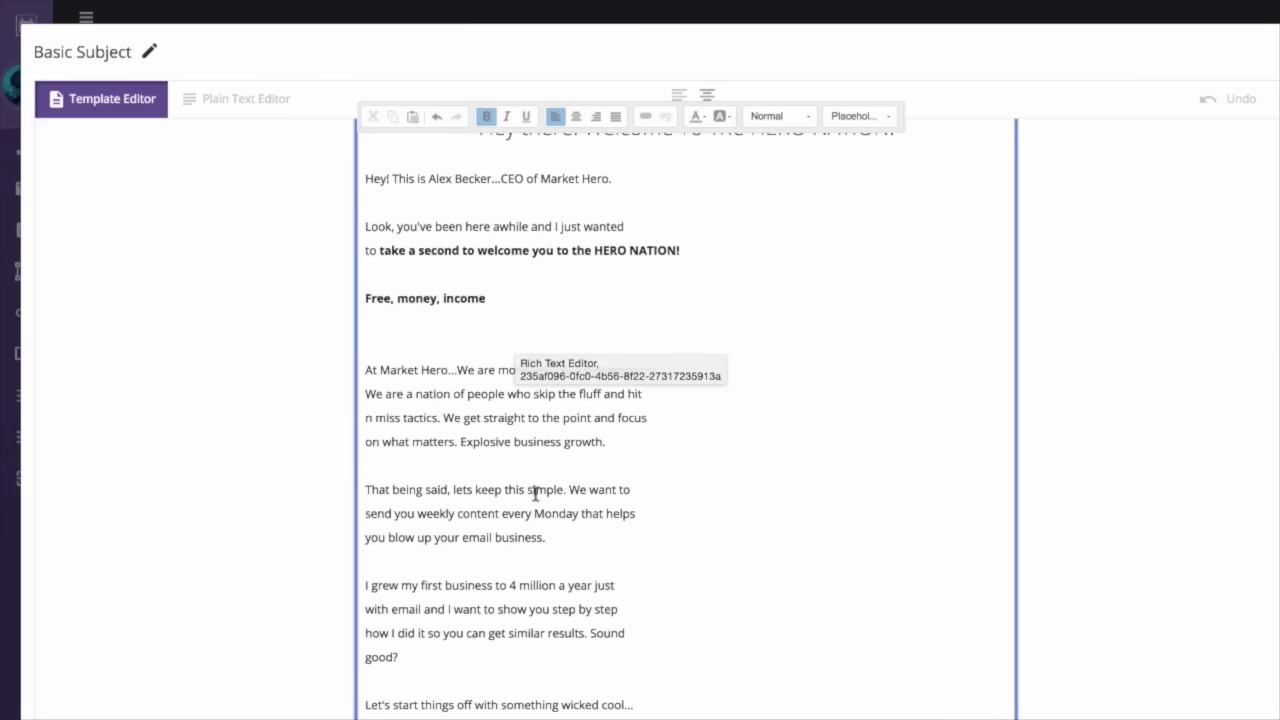
scroll(520, 609, down, 1)
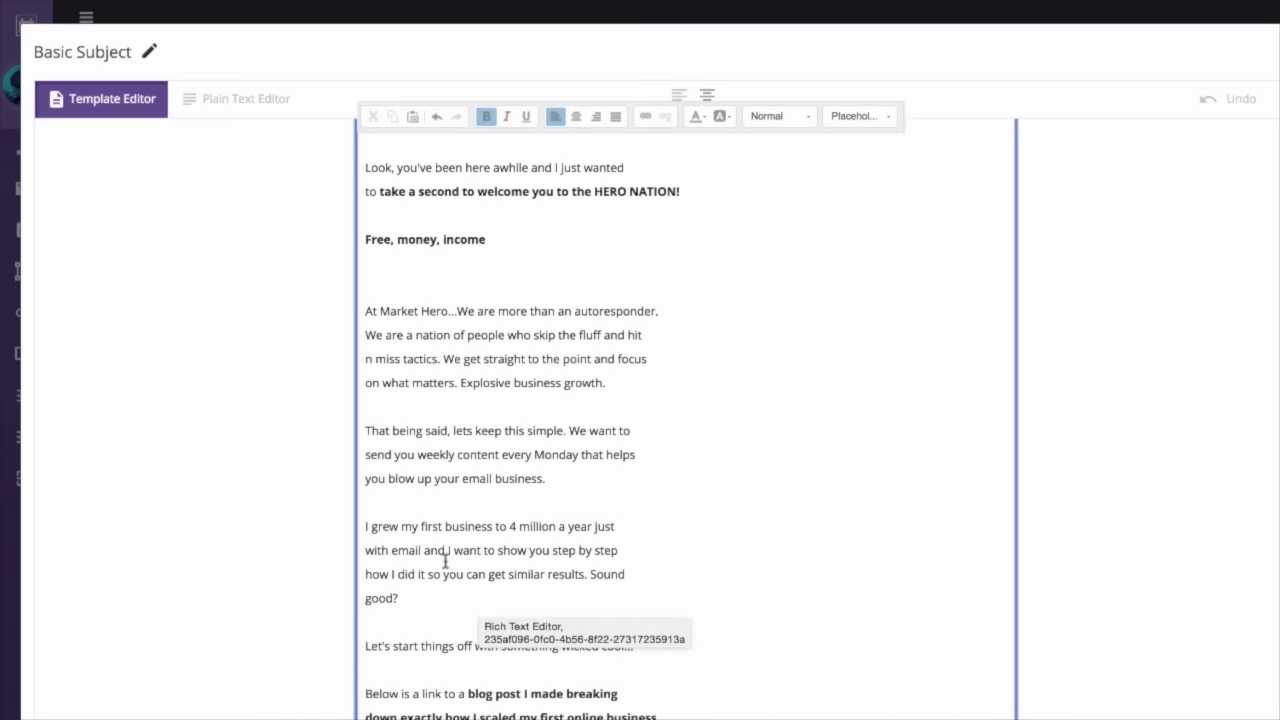
drag(509, 526, 558, 526)
scroll(526, 609, down, 1)
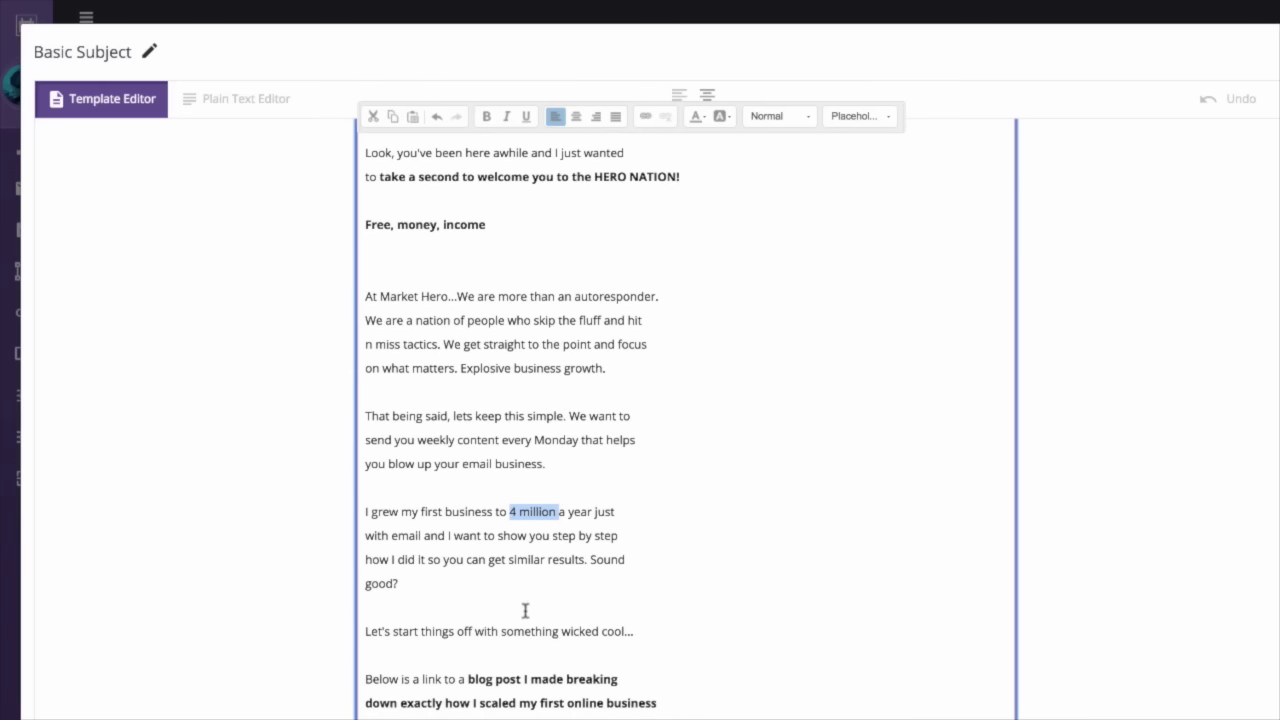
scroll(636, 706, down, 1)
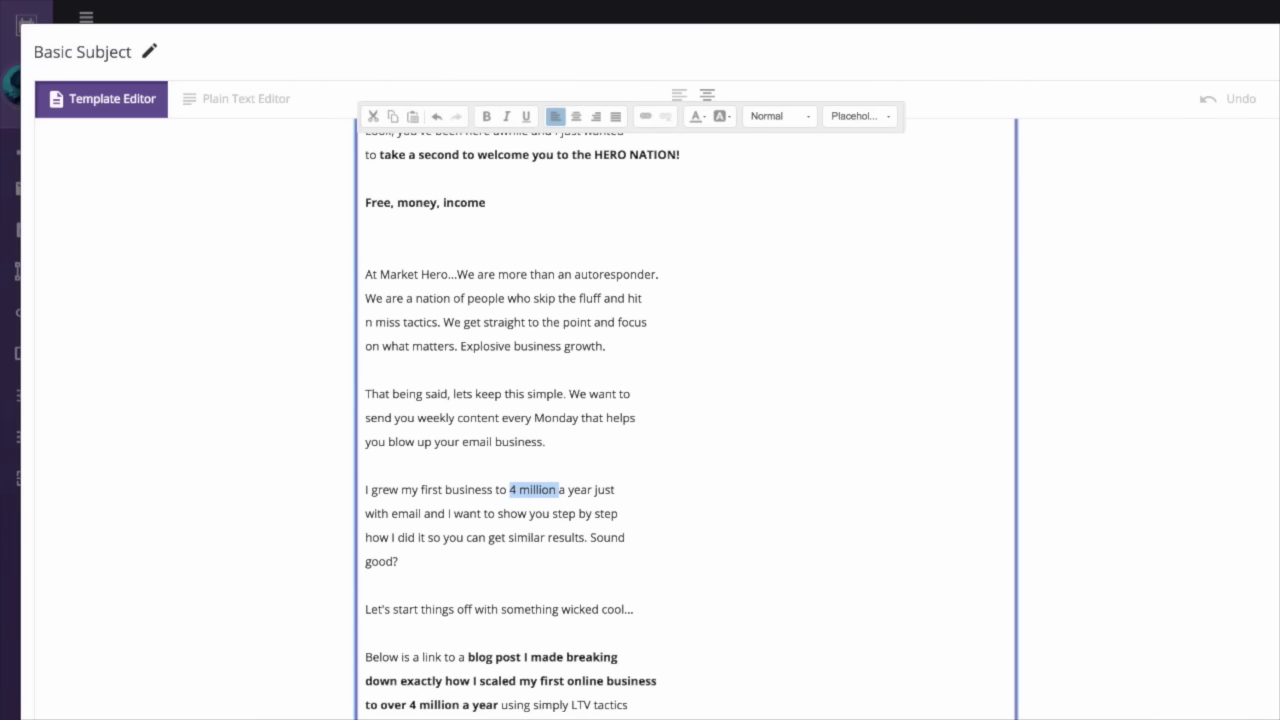
click(537, 716)
drag(537, 716, 354, 666)
key(BackSpace)
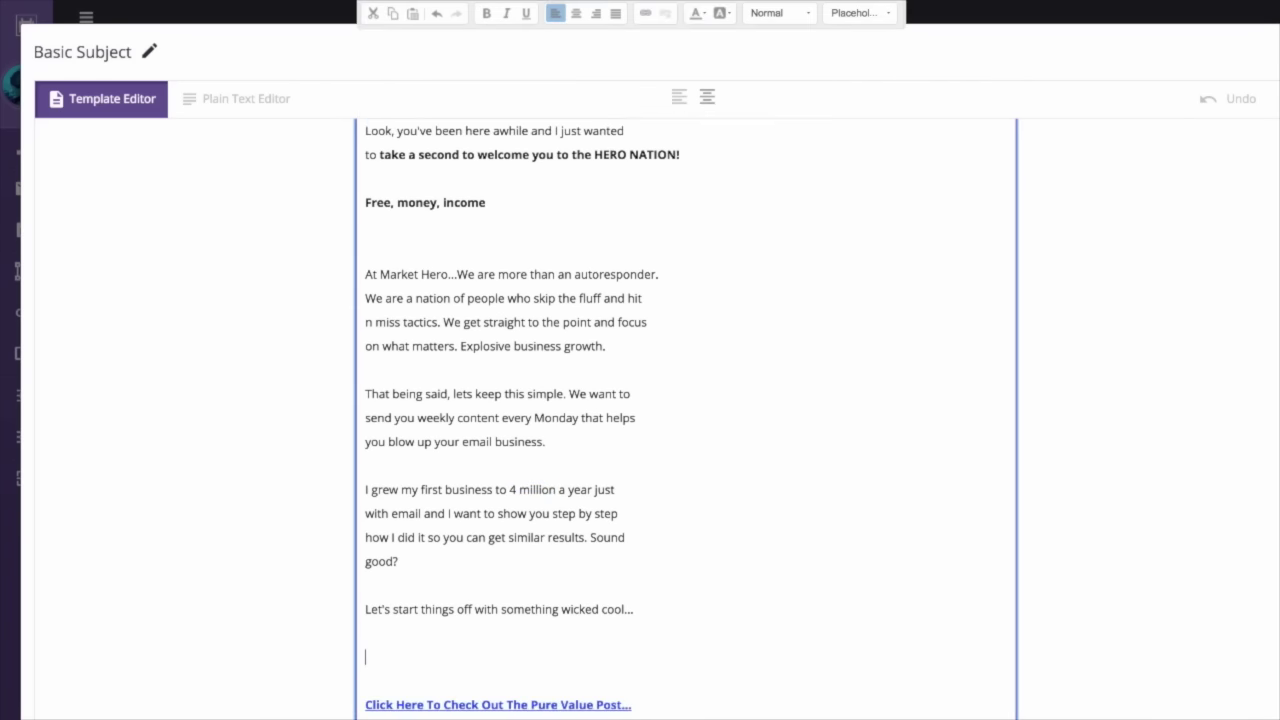
key(ctrl+z)
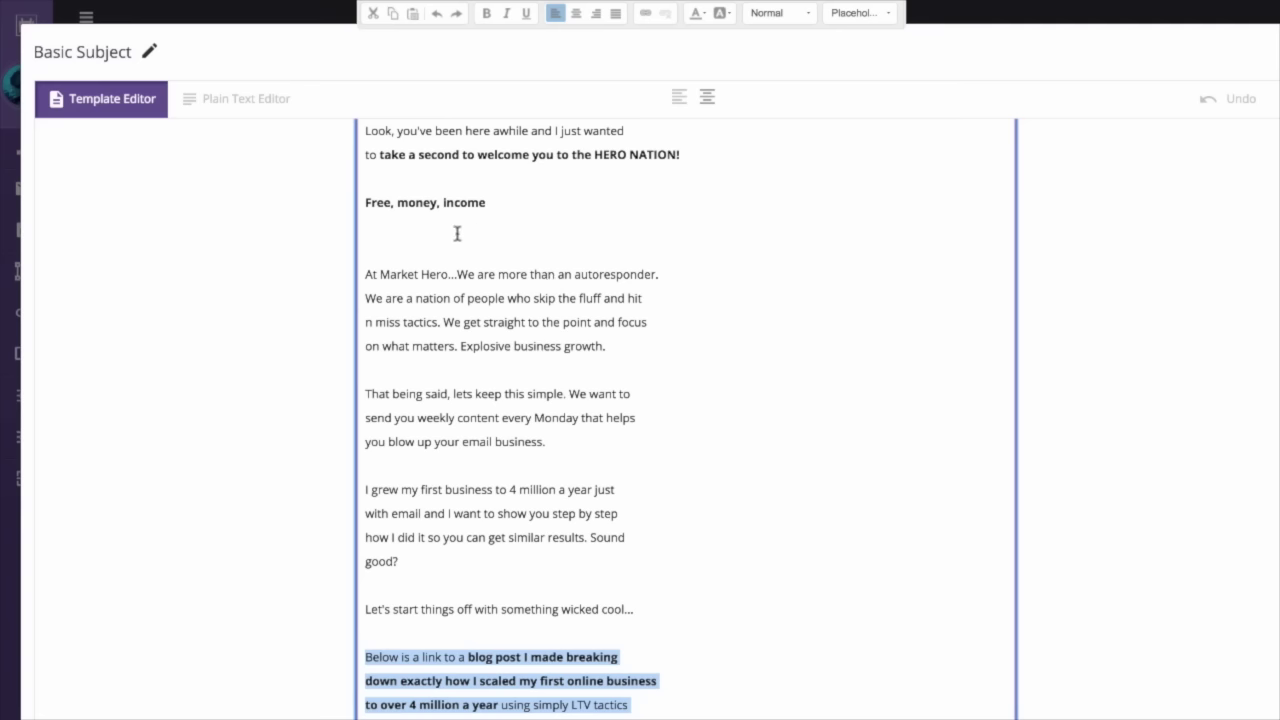
click(490, 202)
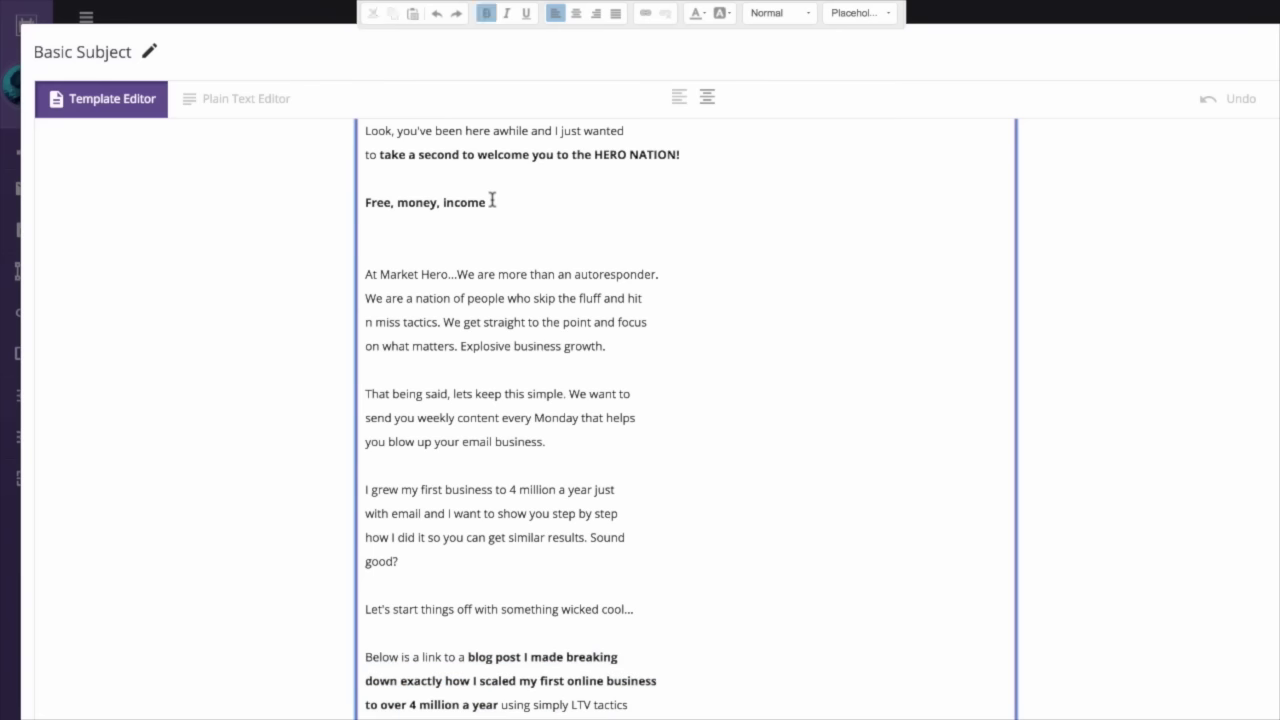
key(Return)
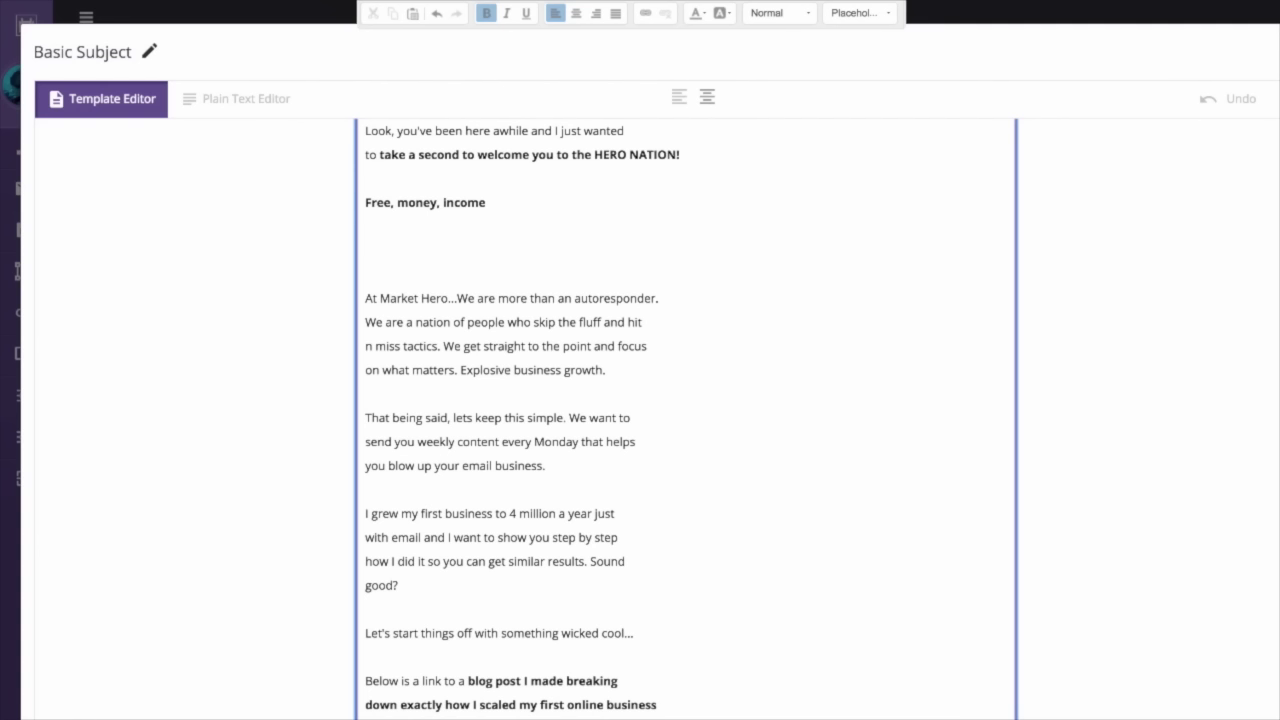
text(No Cost , buck, buckar)
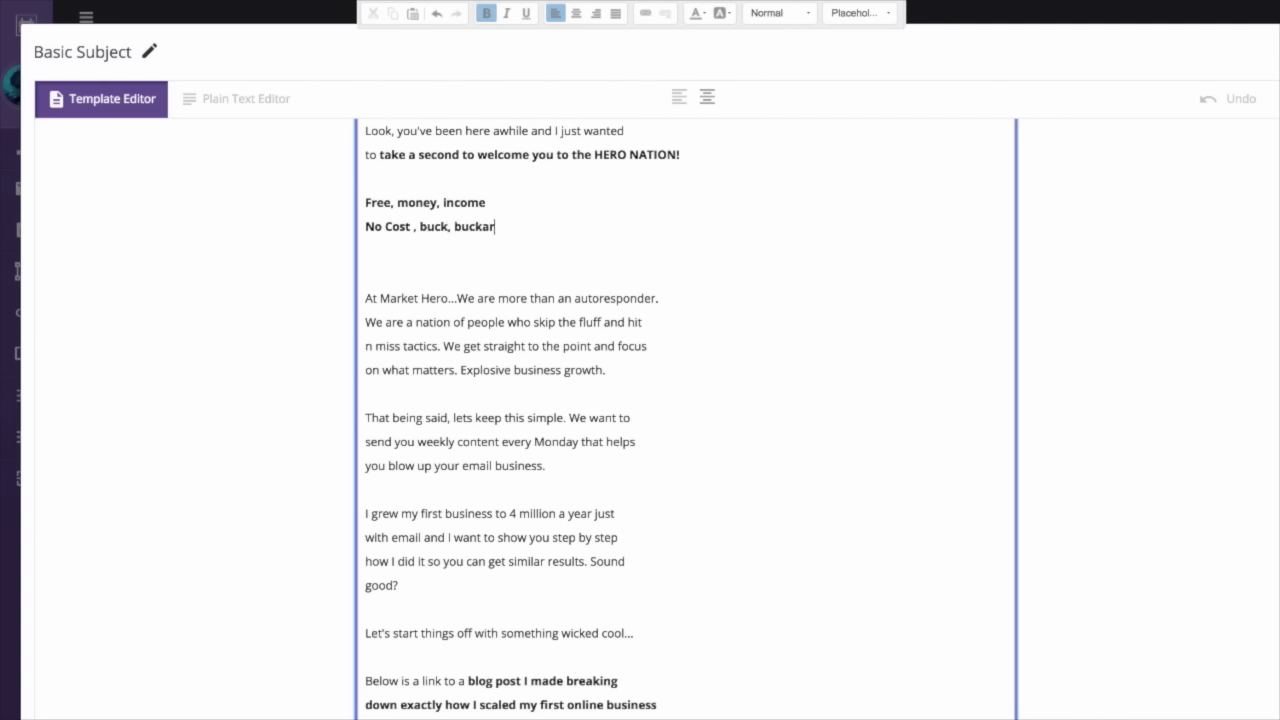
text(oos, money generated)
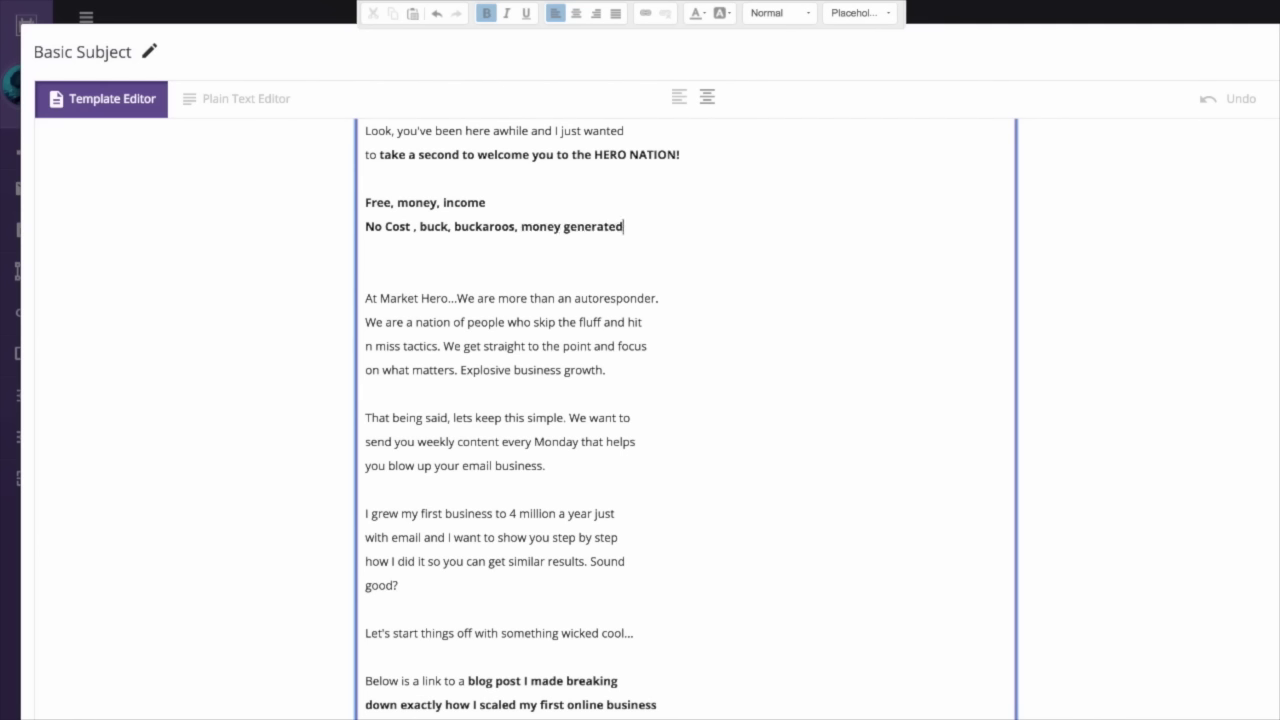
text(, howmuch)
key(BackSpace)
key(BackSpace)
key(BackSpace)
key(BackSpace)
key(BackSpace)
key(BackSpace)
key(BackSpace)
key(BackSpace)
key(BackSpace)
key(BackSpace)
key(BackSpace)
key(BackSpace)
key(BackSpace)
key(BackSpace)
key(BackSpace)
key(BackSpace)
key(BackSpace)
key(BackSpace)
key(BackSpace)
key(BackSpace)
key(BackSpace)
key(BackSpace)
key(BackSpace)
key(BackSpace)
key(BackSpace)
key(BackSpace)
key(BackSpace)
key(BackSpace)
key(BackSpace)
key(BackSpace)
key(BackSpace)
key(BackSpace)
key(BackSpace)
key(BackSpace)
key(BackSpace)
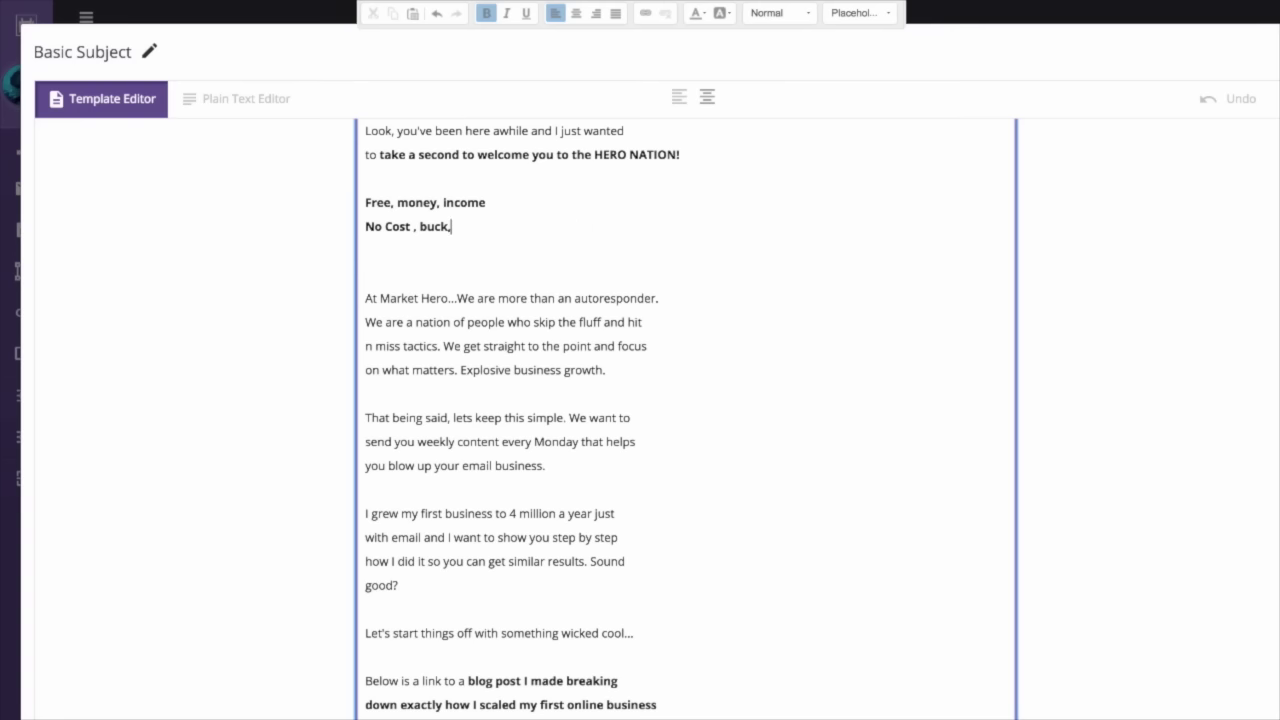
key(BackSpace)
key(BackSpace)
key(BackSpace)
key(BackSpace)
key(BackSpace)
key(BackSpace)
key(BackSpace)
key(BackSpace)
key(BackSpace)
key(BackSpace)
key(BackSpace)
key(BackSpace)
key(BackSpace)
key(BackSpace)
key(BackSpace)
key(BackSpace)
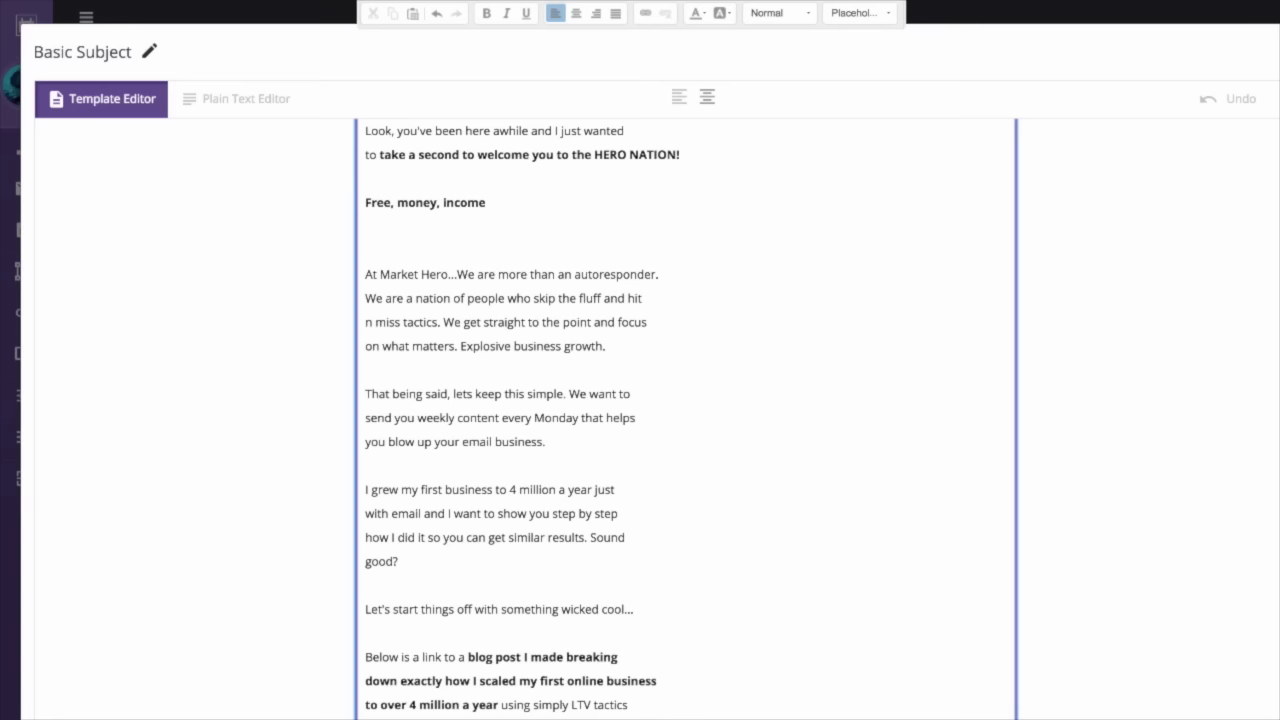
- Add the line 'Payday loans, get the bucks on the same day with this type of loan'
key(Return)
text(PORN)
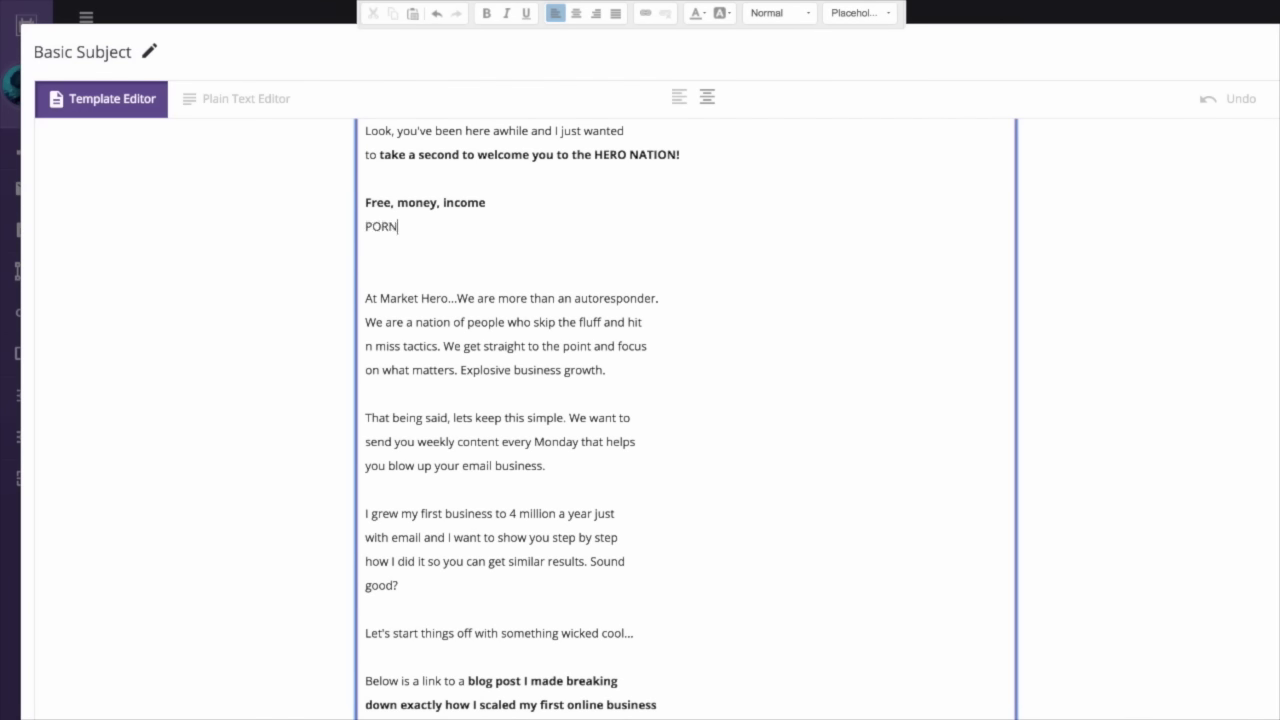
text(, )
text(adul)
text(t)
text( video)
key(BackSpace)
key(BackSpace)
key(BackSpace)
key(BackSpace)
key(BackSpace)
key(BackSpace)
key(BackSpace)
key(BackSpace)
key(BackSpace)
key(BackSpace)
key(BackSpace)
key(BackSpace)
key(BackSpace)
key(BackSpace)
key(BackSpace)
key(BackSpace)
key(BackSpace)
text(Payday loans, get the buck)
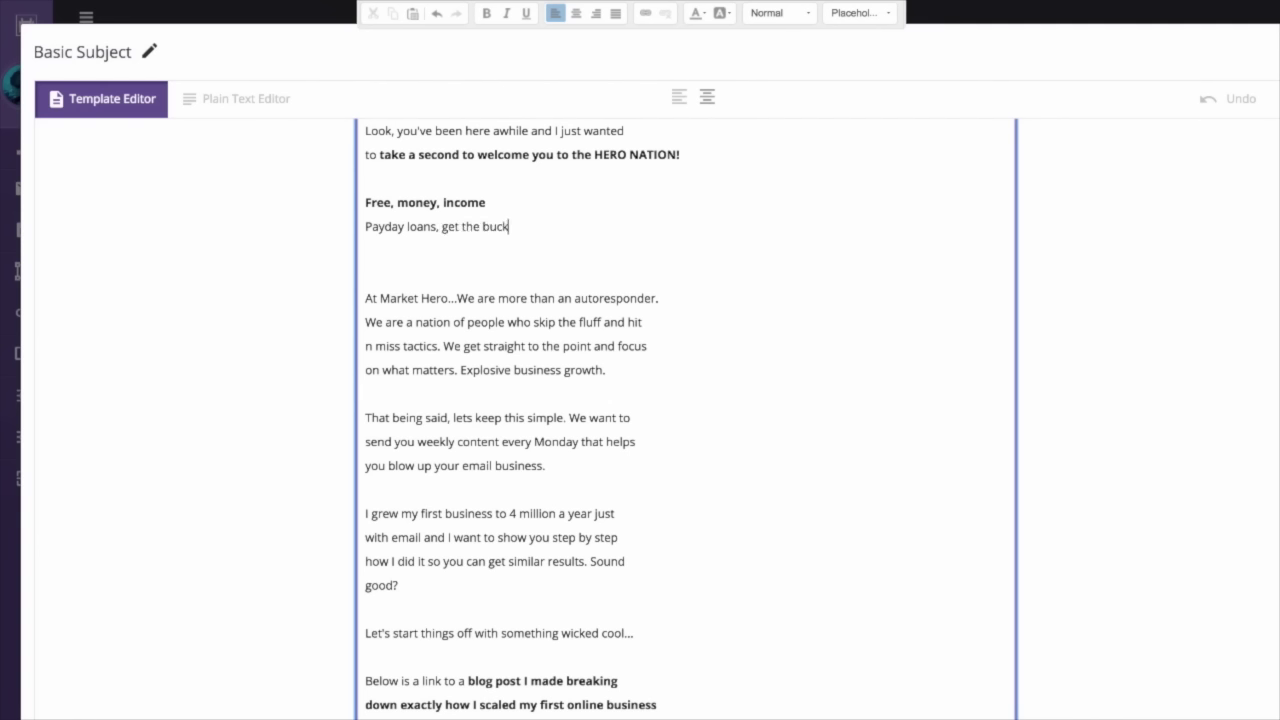
text(s on the same day)
drag(442, 228, 614, 226)
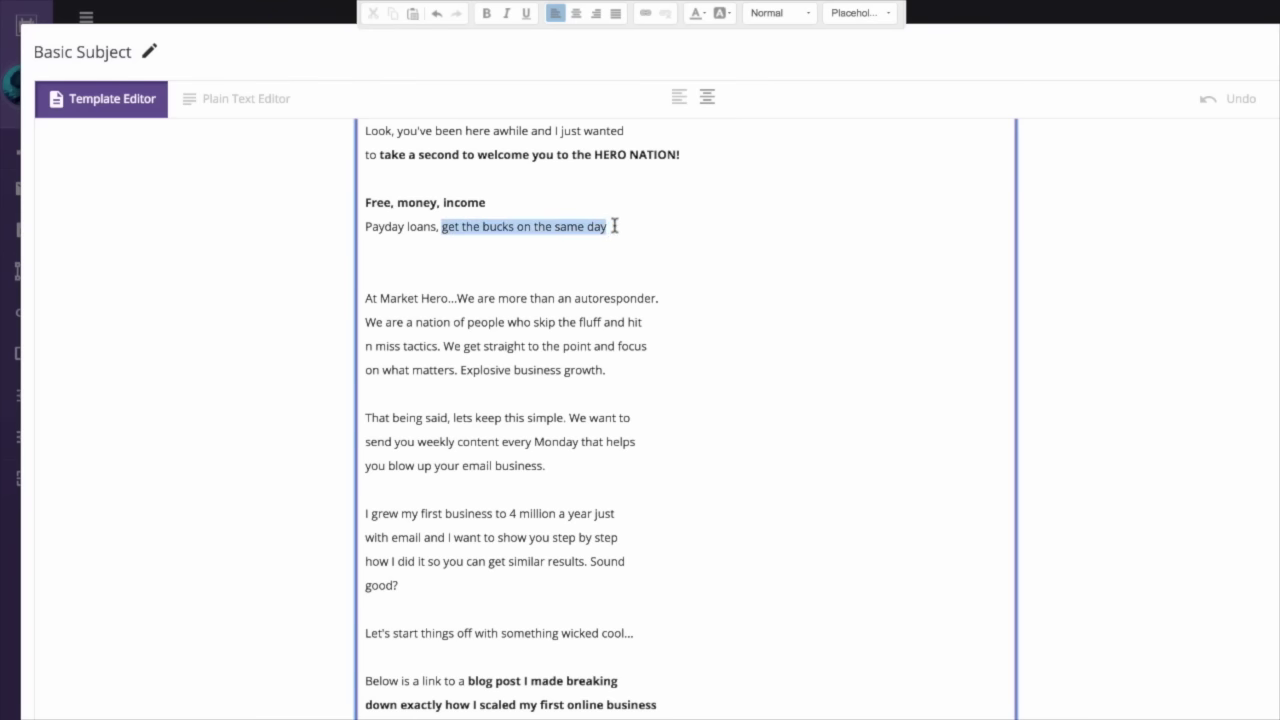
click(628, 227)
text(with this ype)
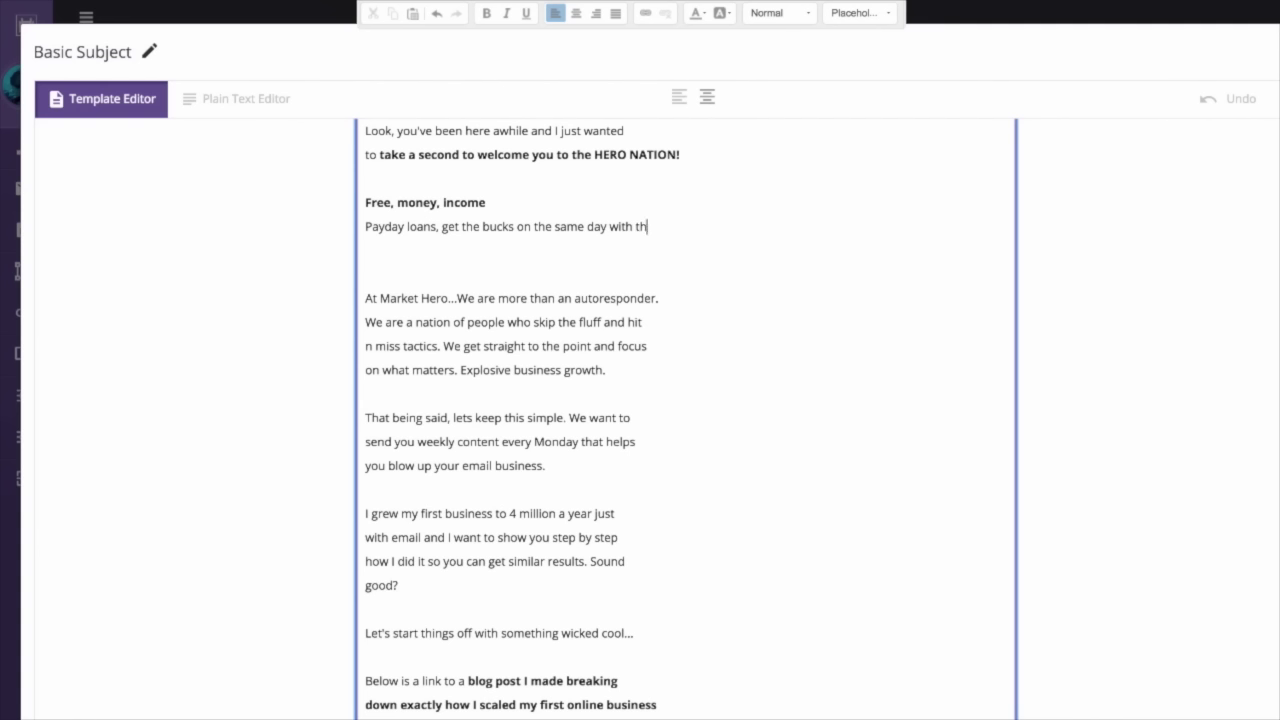
key(BackSpace)
key(BackSpace)
key(BackSpace)
key(BackSpace)
text(type of )
text(load)
key(BackSpace)
text(n)
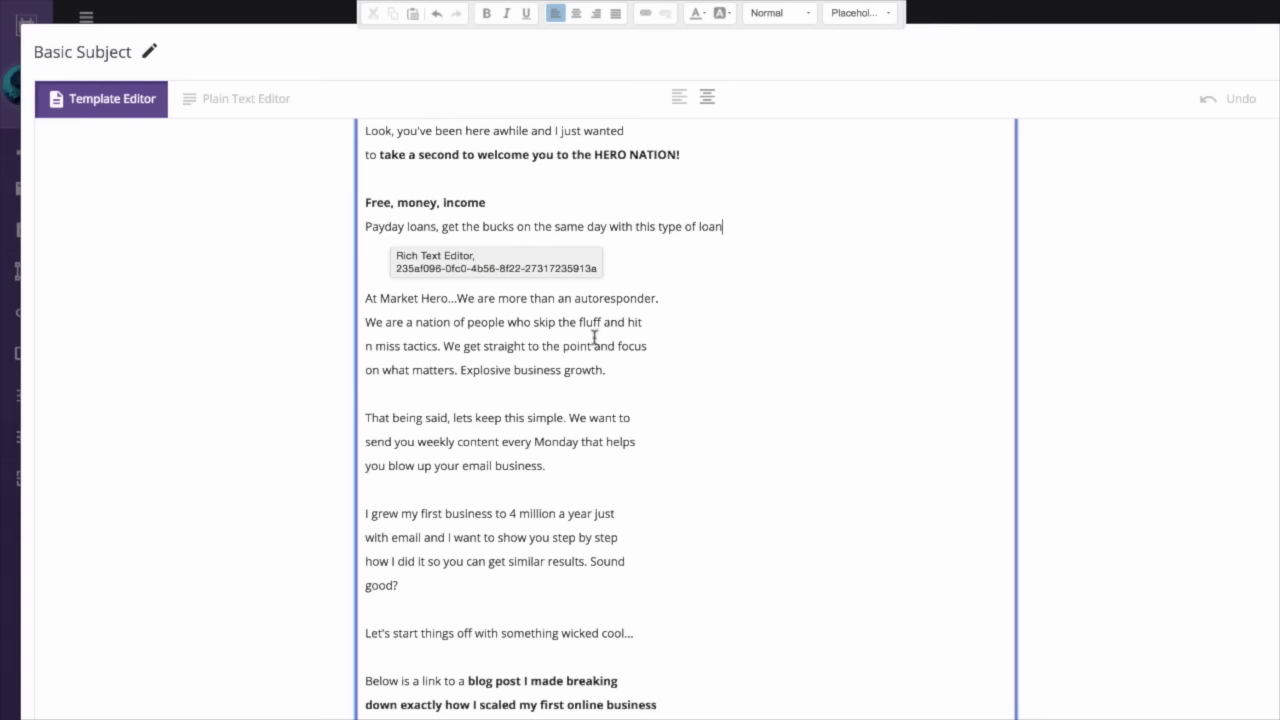
scroll(527, 476, up, 2)
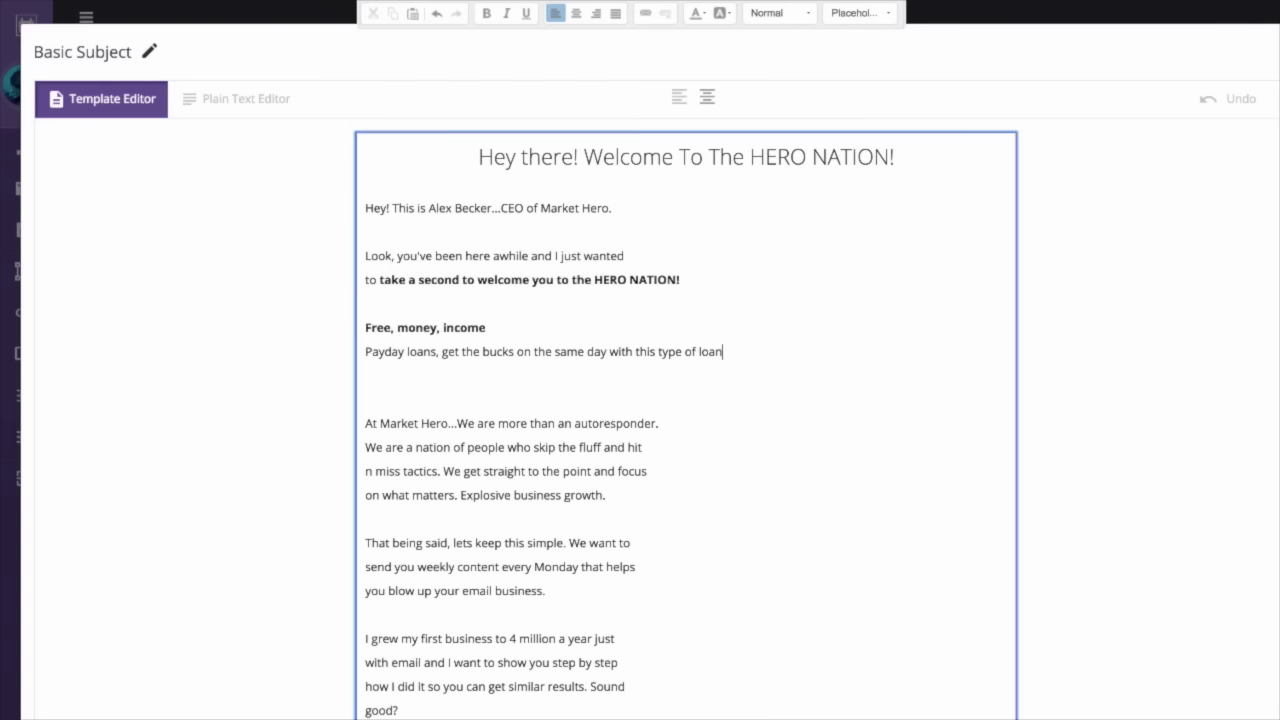